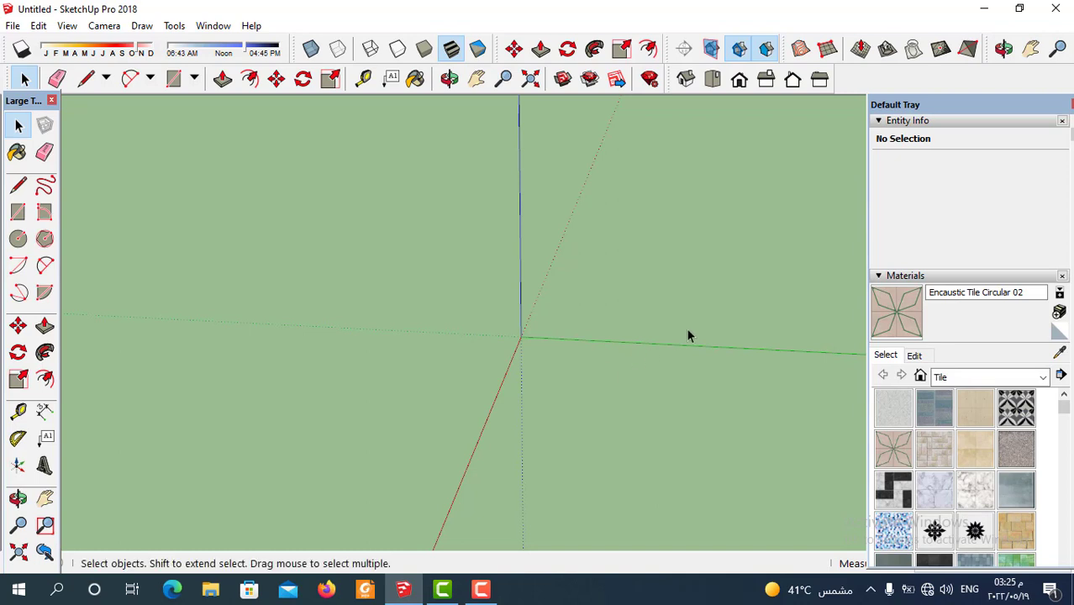
Step: Draw a winding freehand path about 27.5 m long on the ground, starting on the green axis near the origin
middle_drag(687, 328, 659, 345)
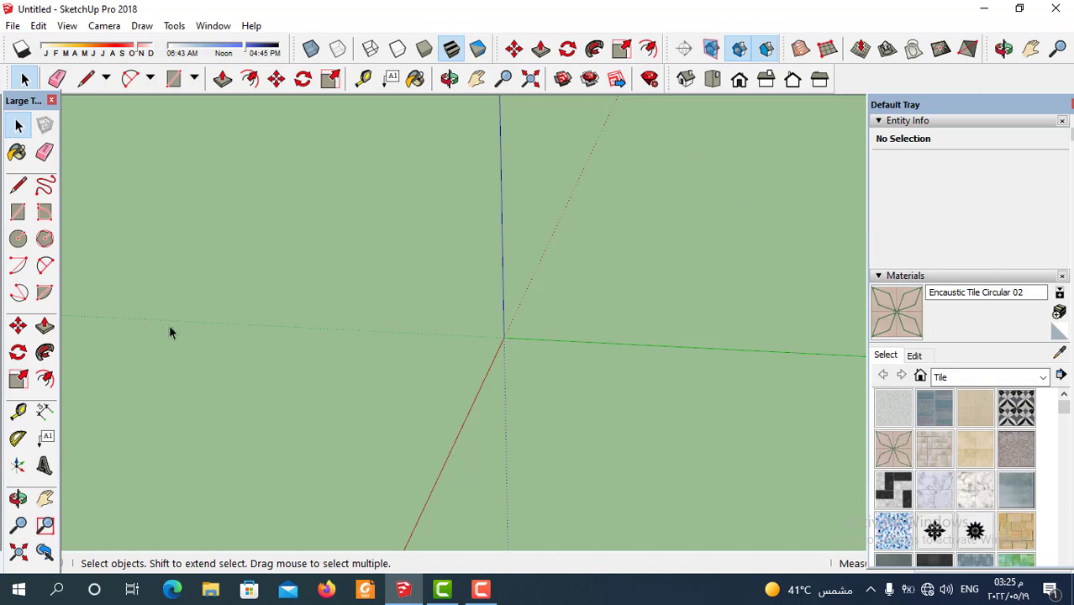
click(46, 186)
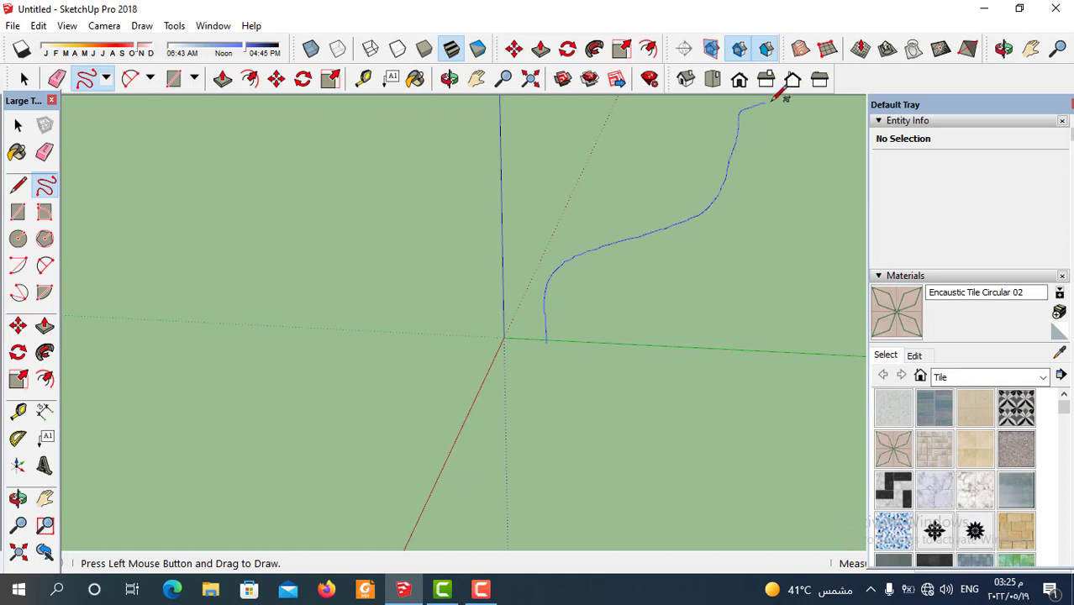
drag(780, 97, 777, 100)
mouse_move(626, 283)
middle_down()
mouse_move(576, 388)
mouse_move(593, 337)
mouse_move(595, 358)
middle_up()
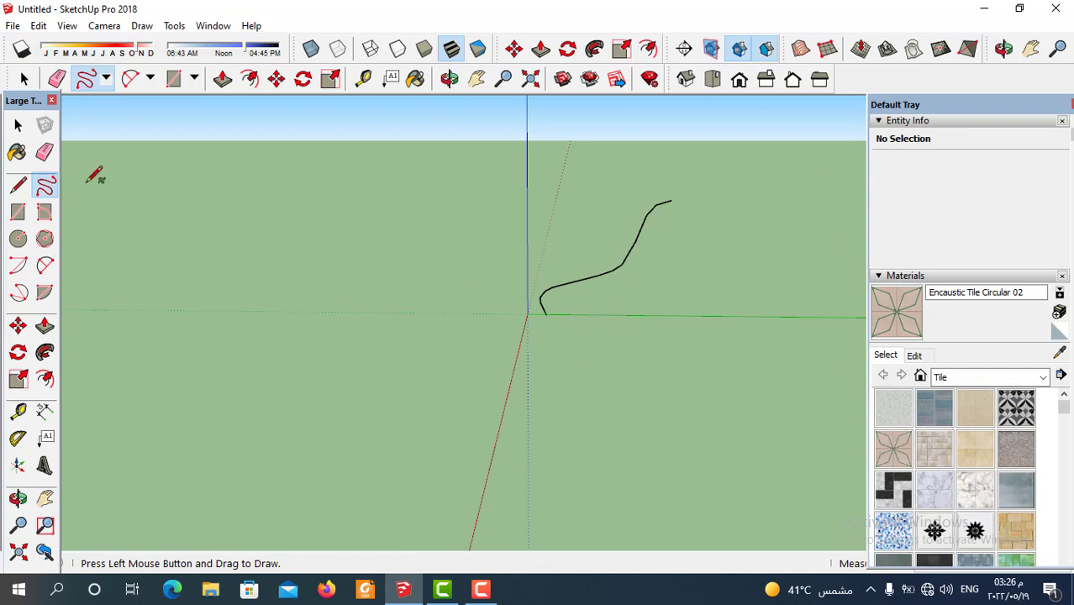
click(19, 186)
scroll(561, 327, up, 5)
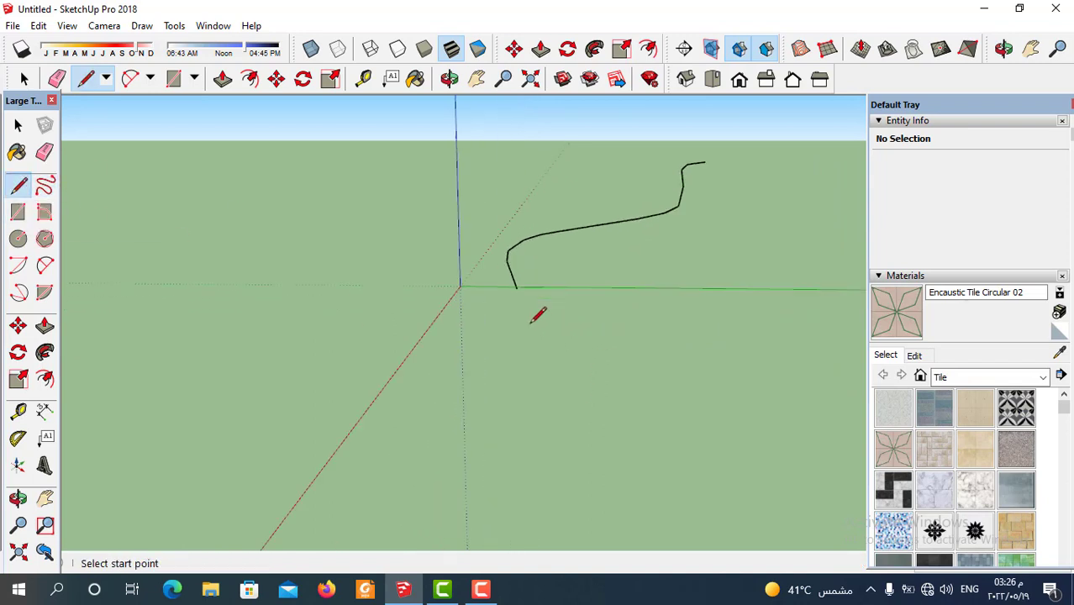
scroll(499, 253, up, 2)
scroll(488, 285, down, 2)
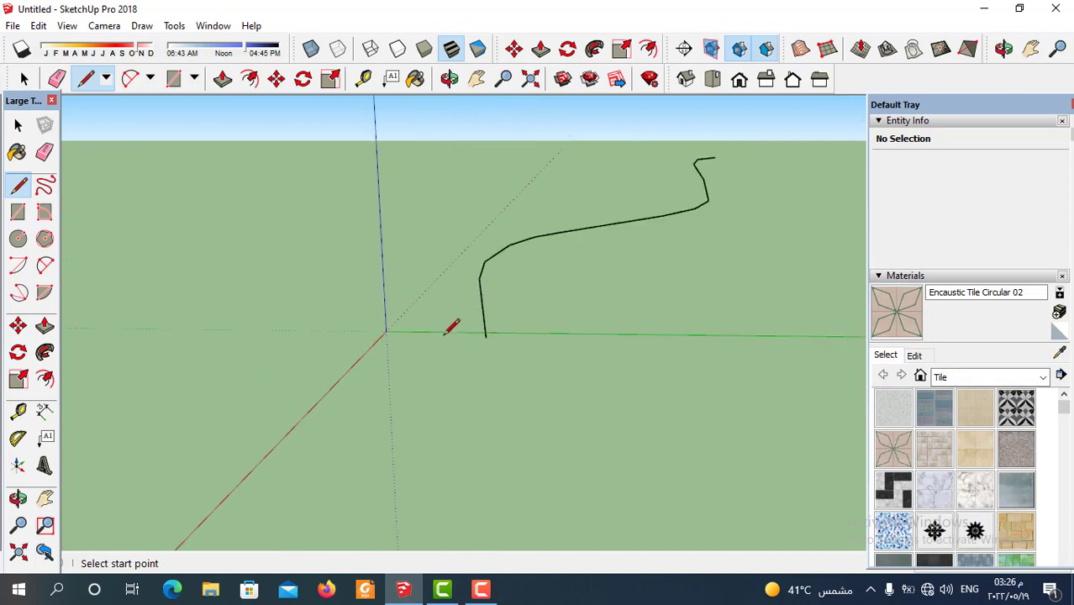
click(402, 367)
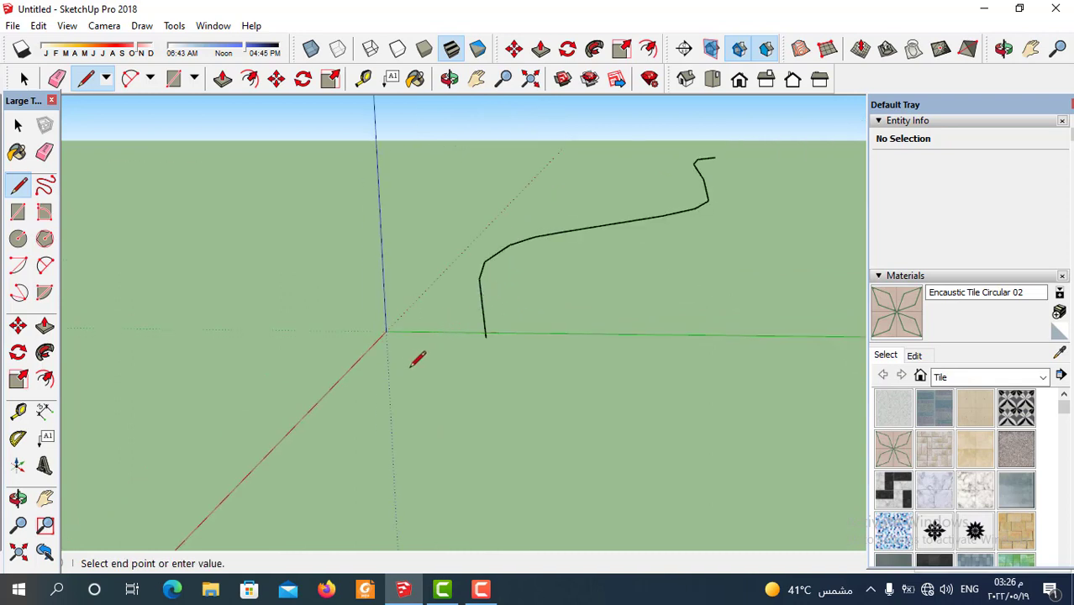
click(566, 370)
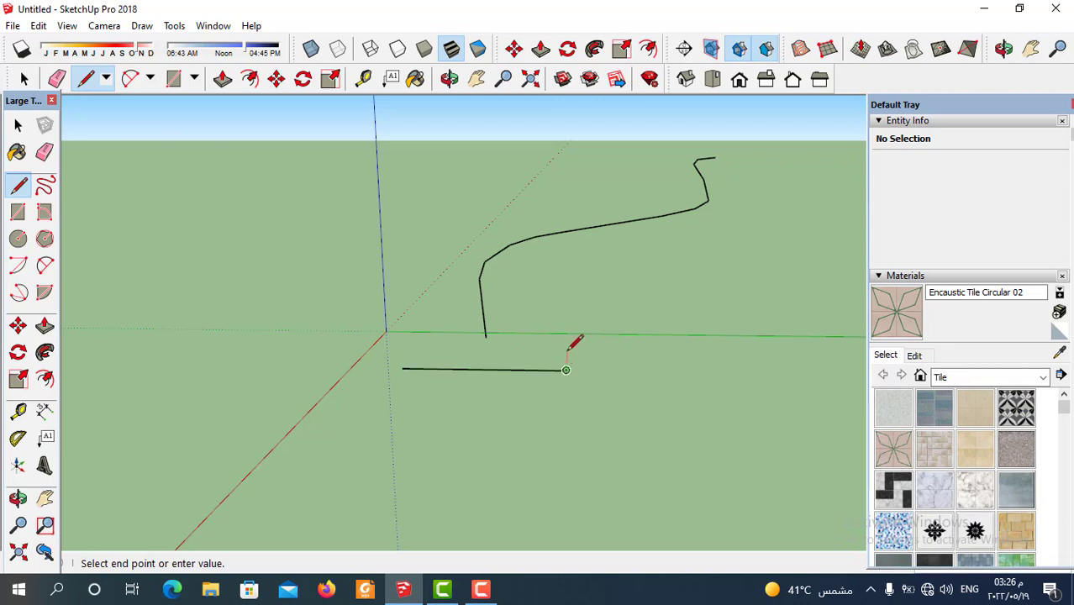
click(567, 351)
click(544, 352)
scroll(547, 358, up, 5)
scroll(544, 361, down, 7)
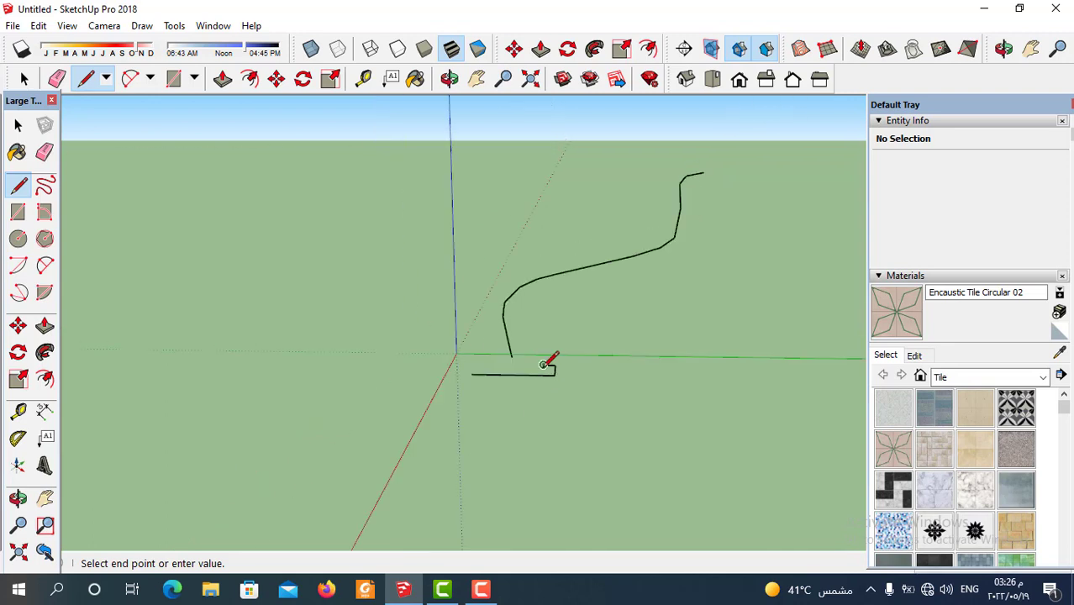
scroll(546, 364, up, 5)
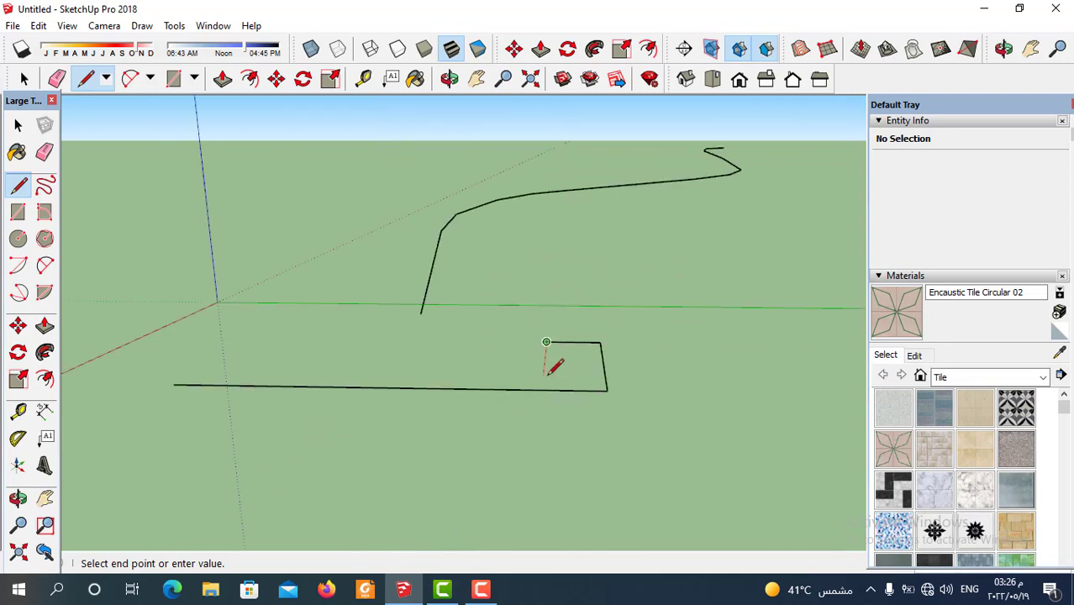
click(546, 377)
mouse_move(398, 366)
middle_down()
mouse_move(403, 425)
mouse_move(433, 403)
middle_up()
scroll(449, 311, down, 5)
middle_drag(452, 355, 461, 402)
scroll(458, 403, up, 9)
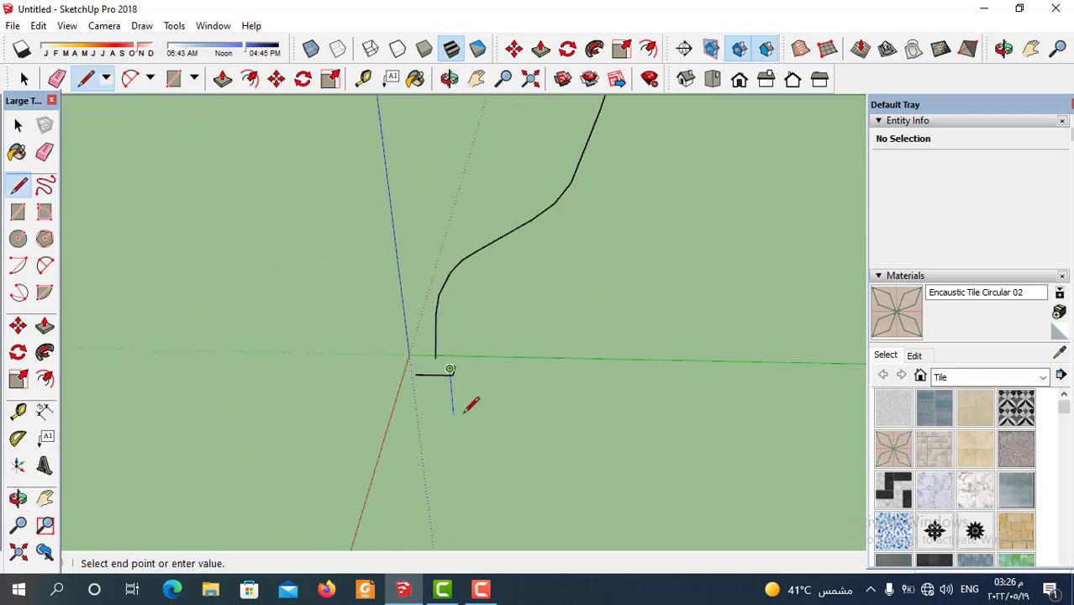
scroll(432, 368, down, 4)
scroll(434, 319, up, 9)
scroll(434, 318, down, 4)
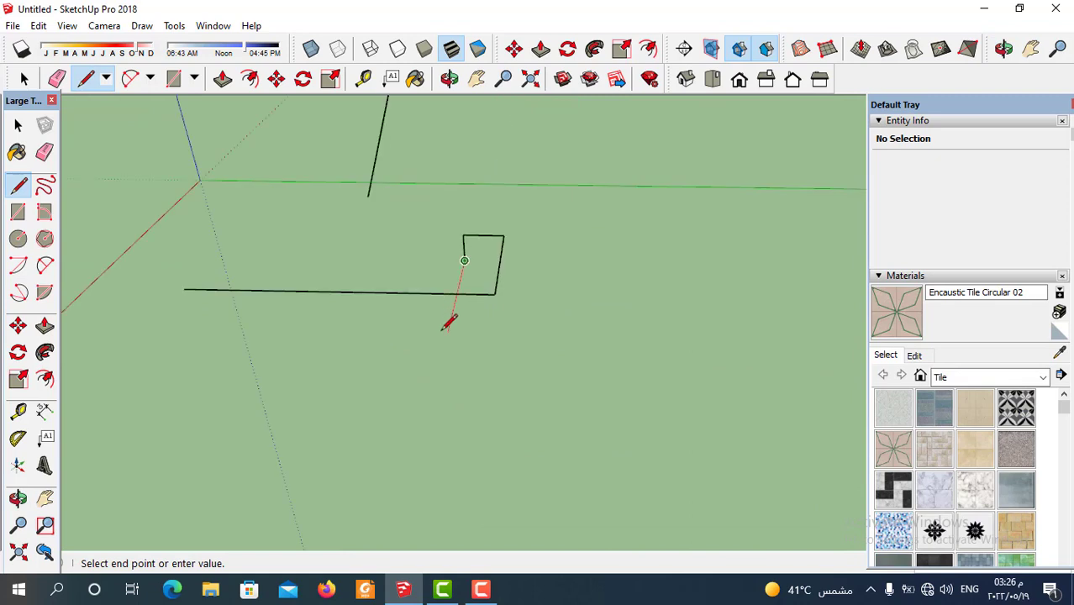
key(Escape)
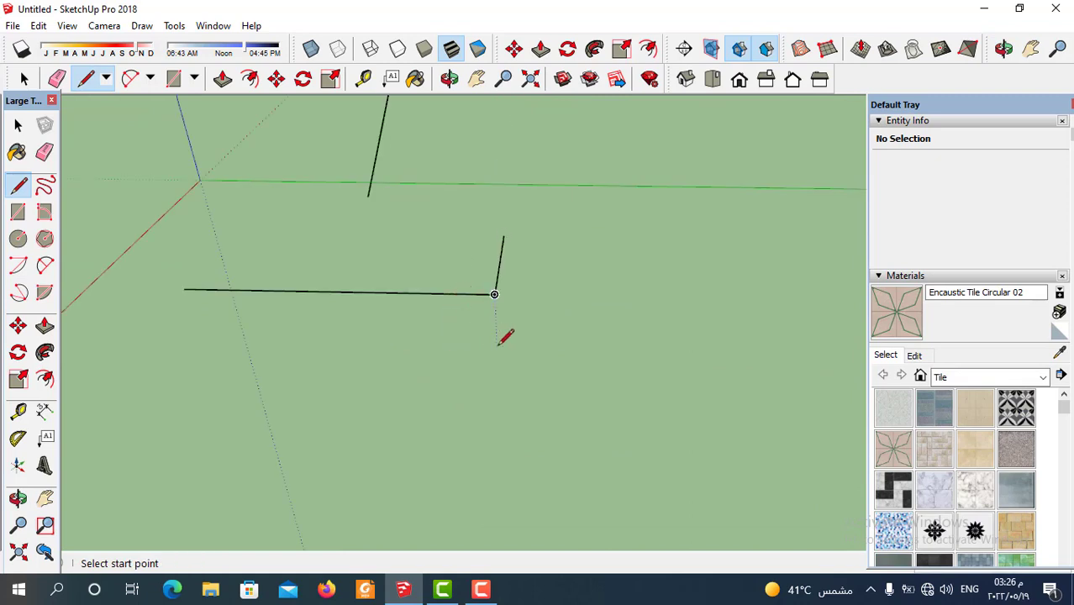
scroll(633, 394, down, 6)
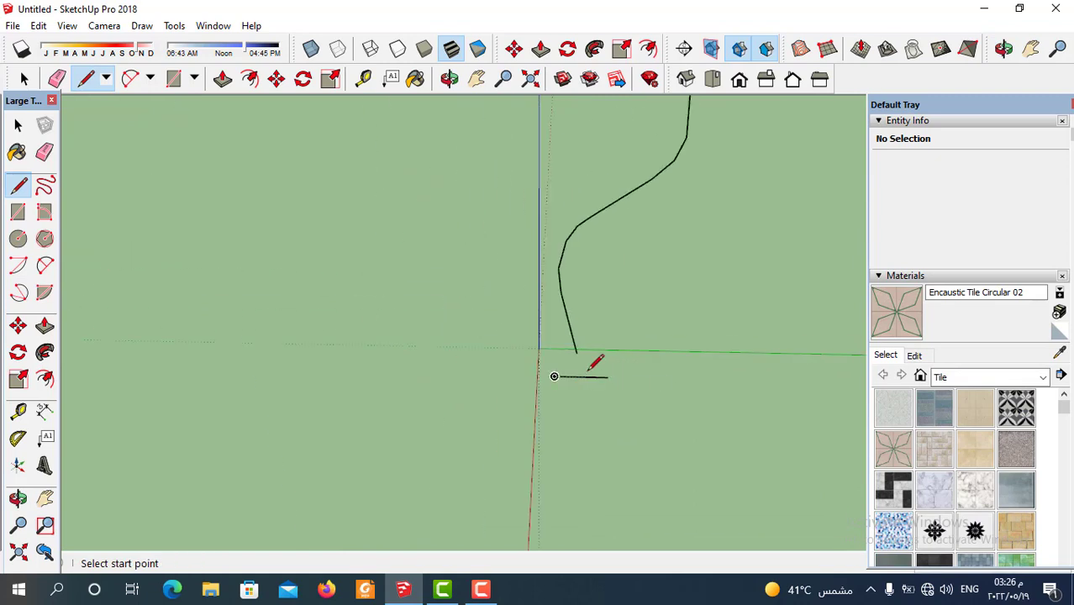
Step: Draw a closed U-shaped road profile with raised curbs on both sides in front of the path's start
scroll(560, 380, up, 1)
click(555, 384)
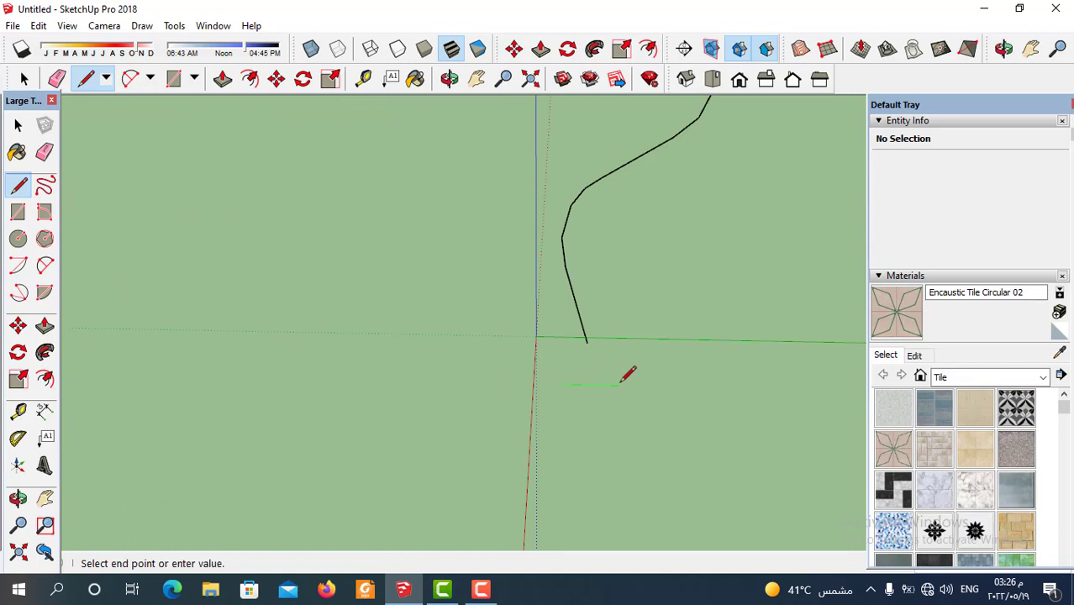
click(645, 385)
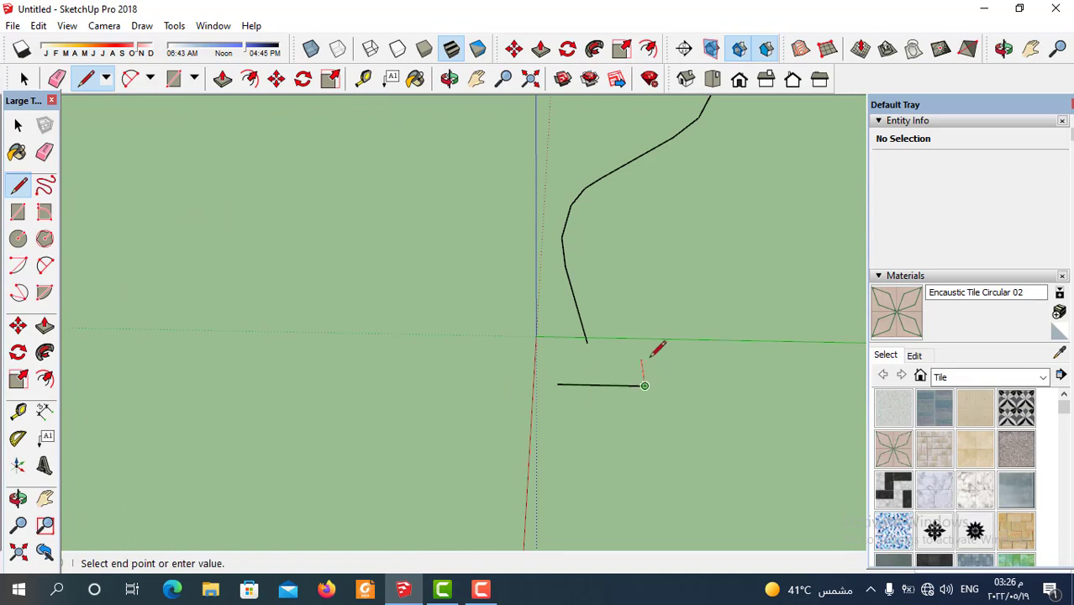
click(646, 359)
scroll(622, 373, up, 4)
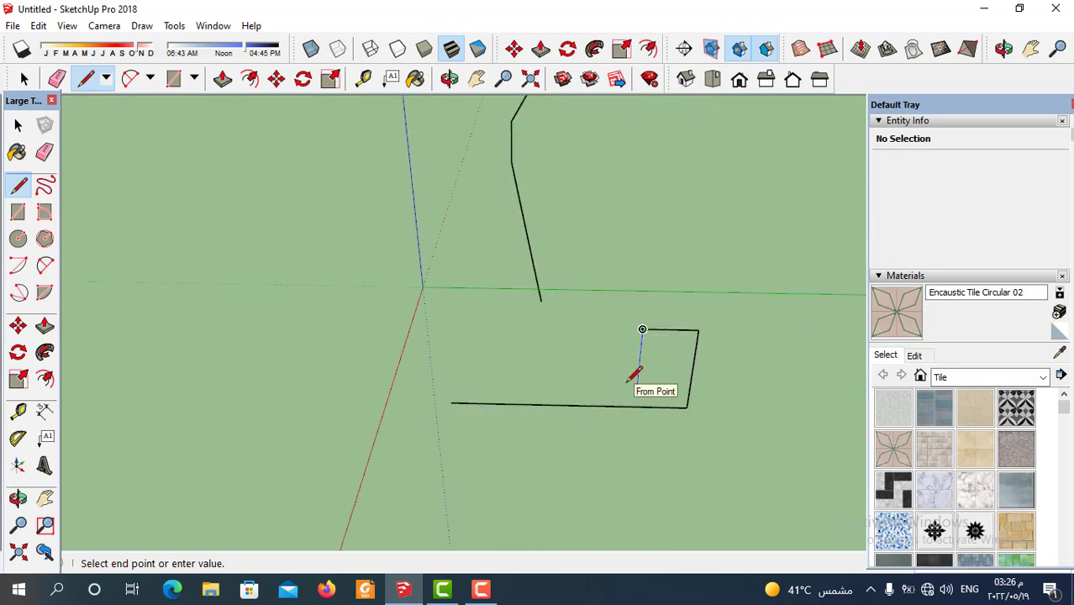
click(501, 380)
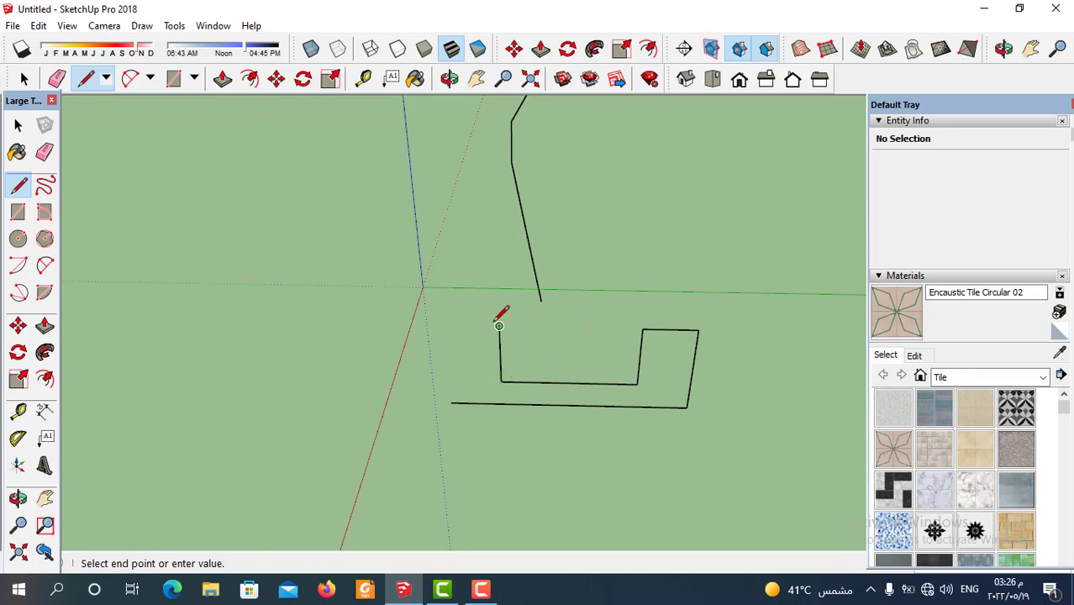
click(434, 325)
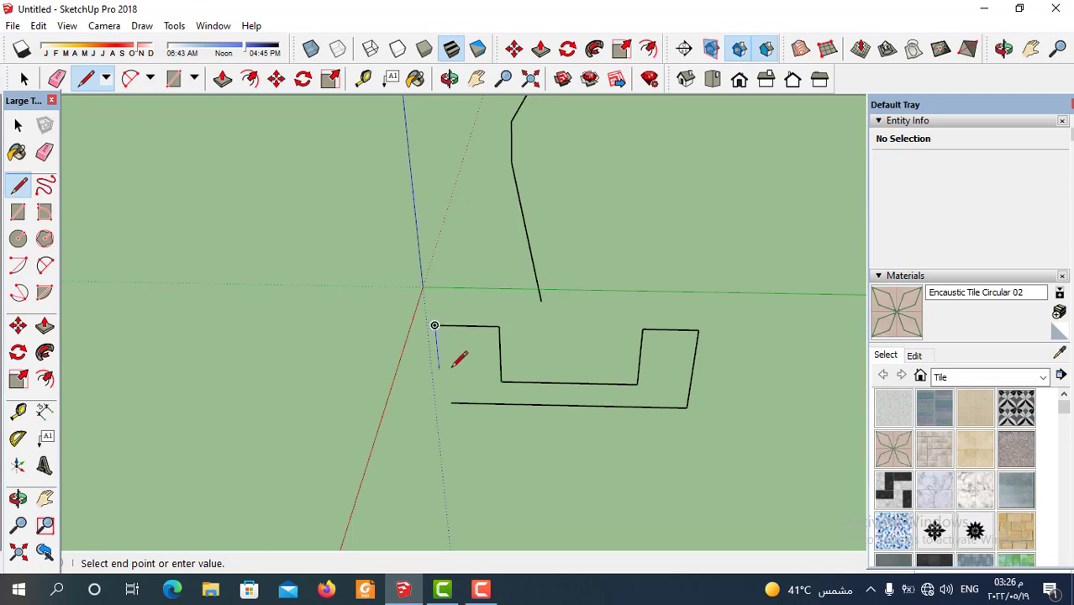
click(441, 402)
click(443, 403)
Step: Extrude the U-shaped profile along the entire freehand curve with Follow Me
click(19, 125)
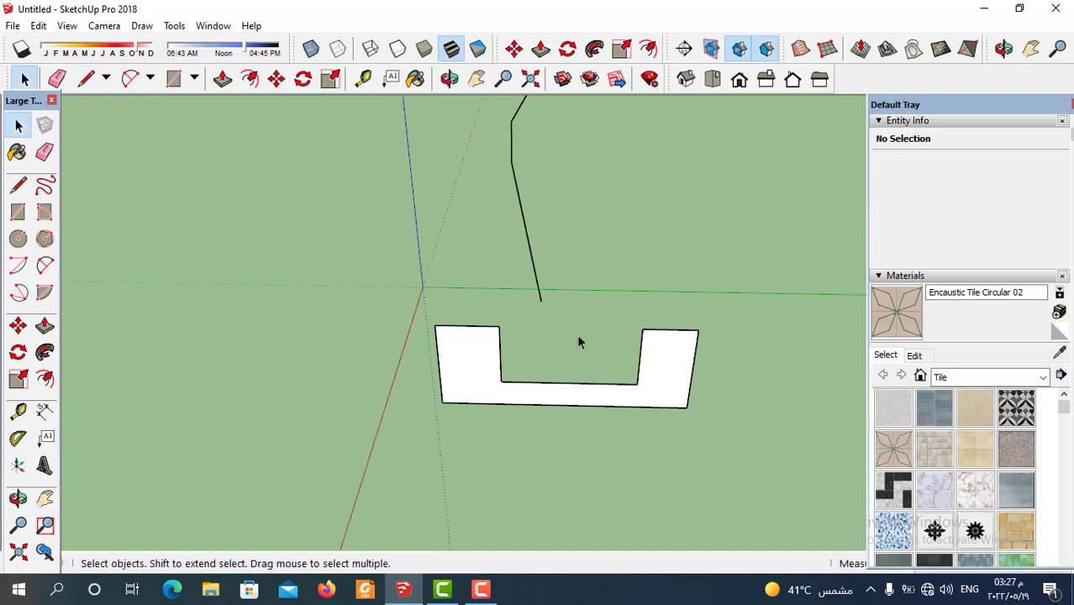
middle_drag(580, 340, 618, 387)
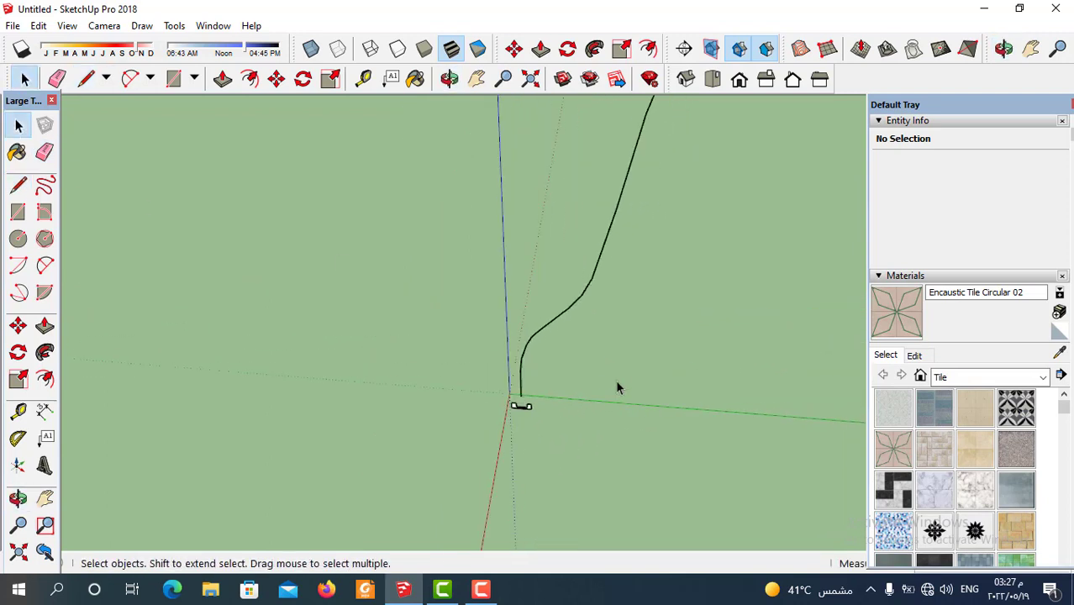
click(575, 310)
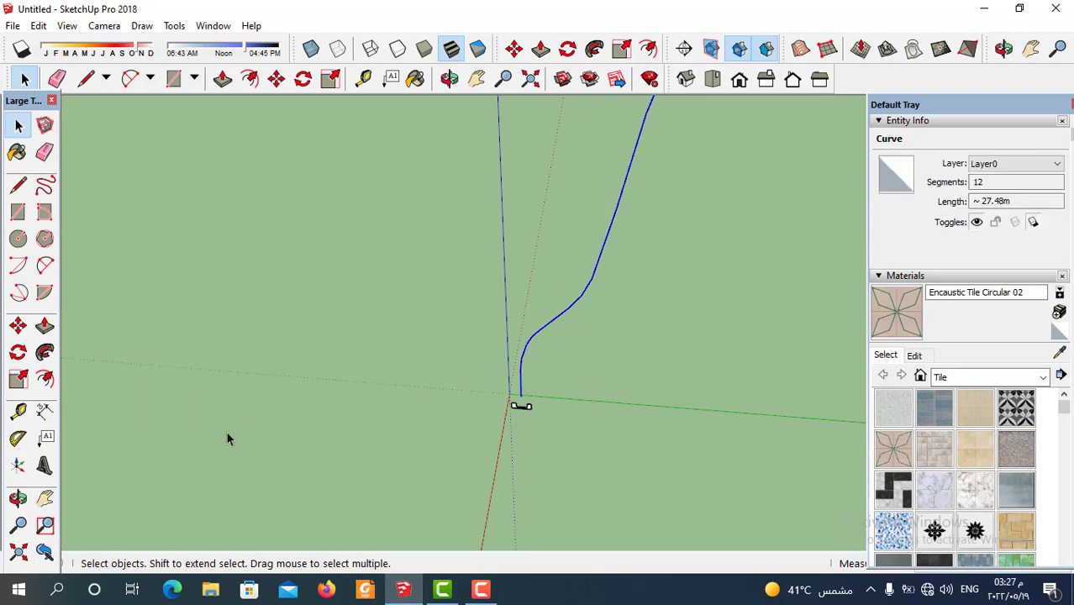
click(46, 352)
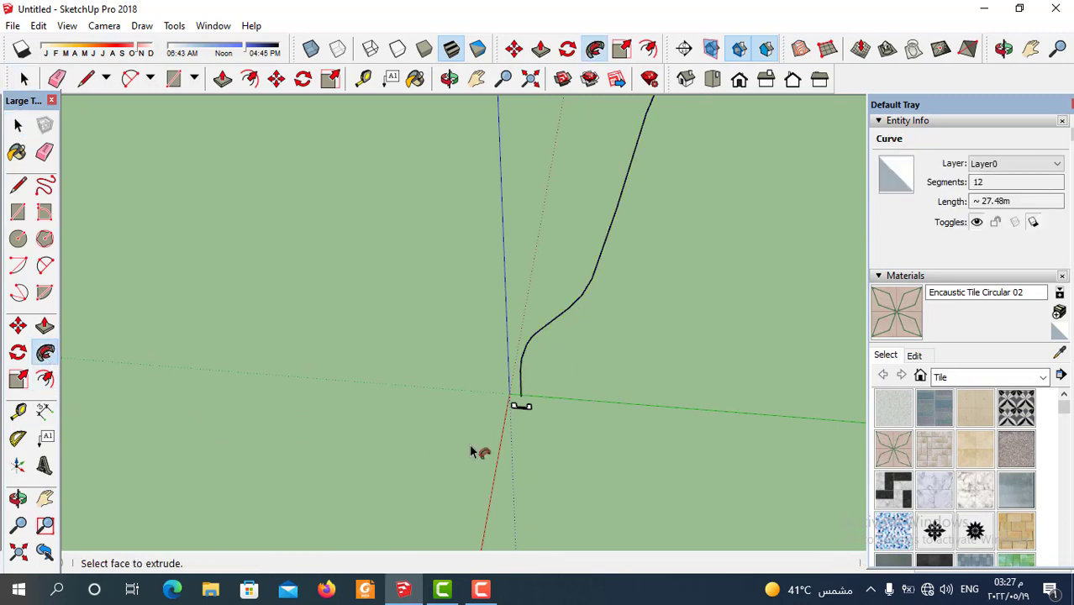
middle_drag(471, 452, 562, 388)
click(554, 370)
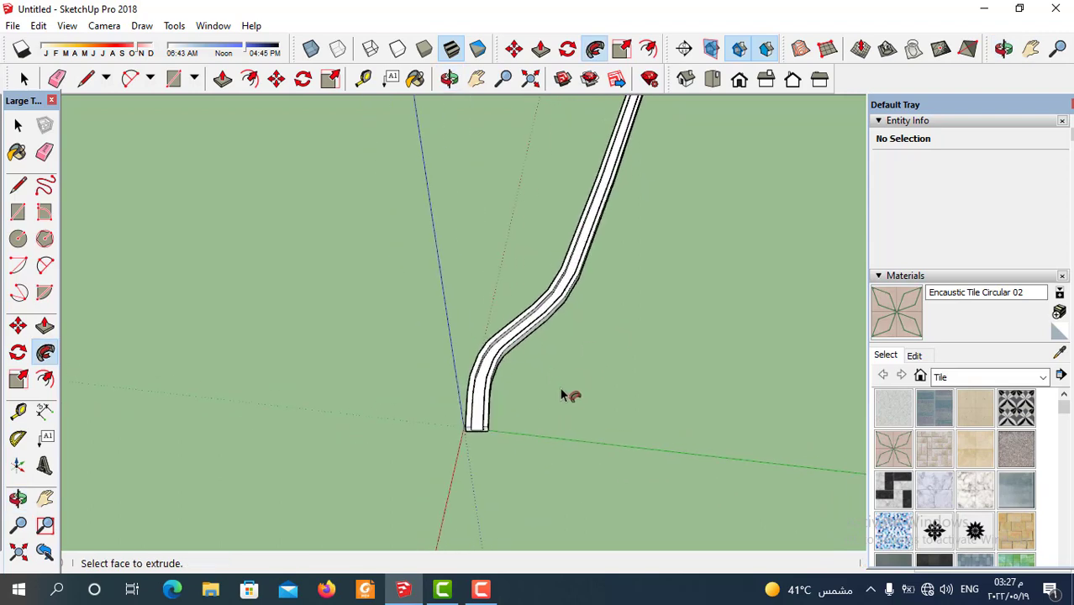
Step: Paint an outer side and the top surfaces of both road curbs with Encaustic Tile Circular 02
click(906, 326)
scroll(500, 385, up, 5)
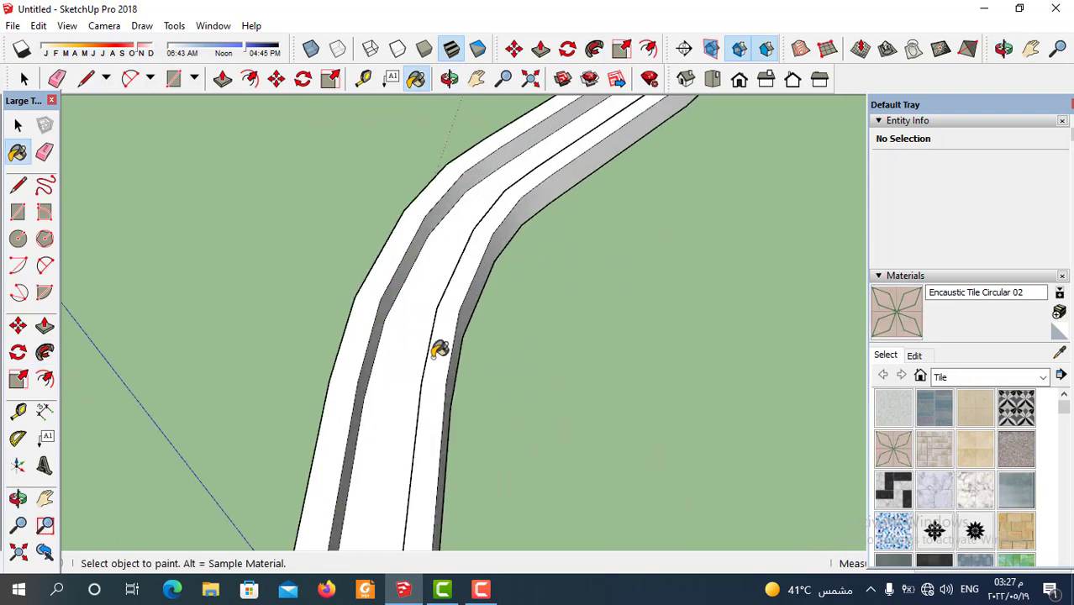
click(462, 361)
click(463, 358)
scroll(576, 355, down, 5)
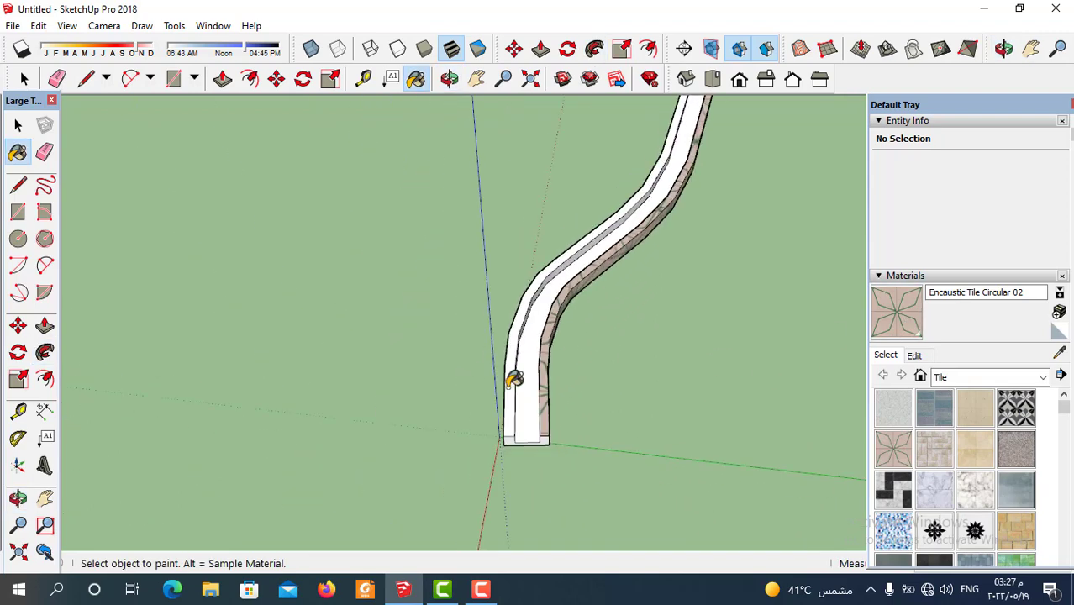
scroll(511, 376, up, 2)
click(513, 383)
middle_drag(505, 404, 586, 422)
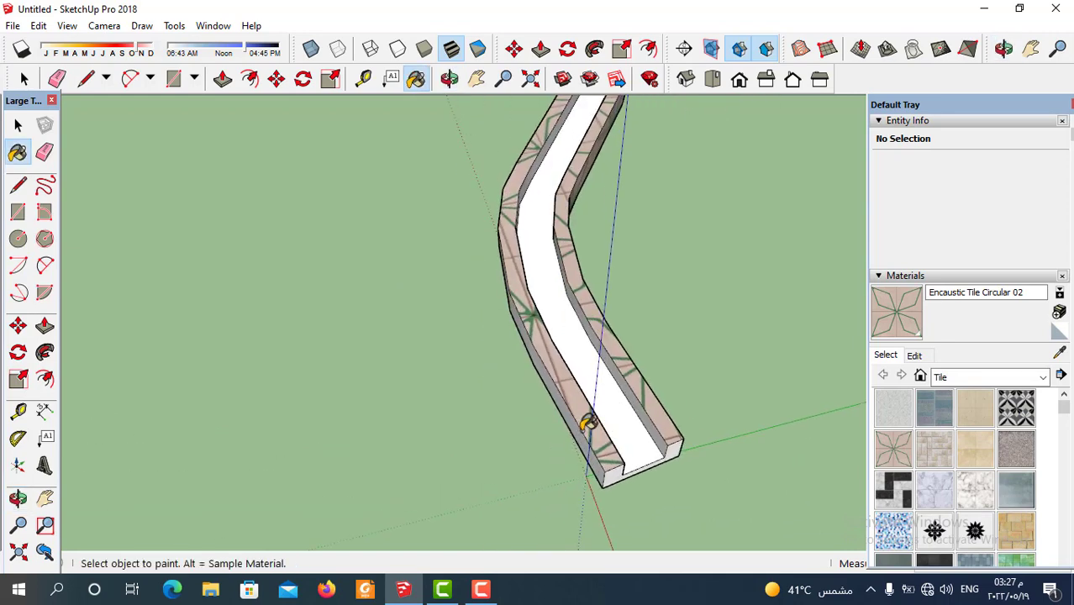
Step: Paint the remaining outer side and the inner curb walls with Encaustic Tile Circular 02
scroll(588, 423, up, 2)
middle_drag(578, 431, 643, 388)
scroll(643, 388, down, 3)
scroll(621, 400, up, 3)
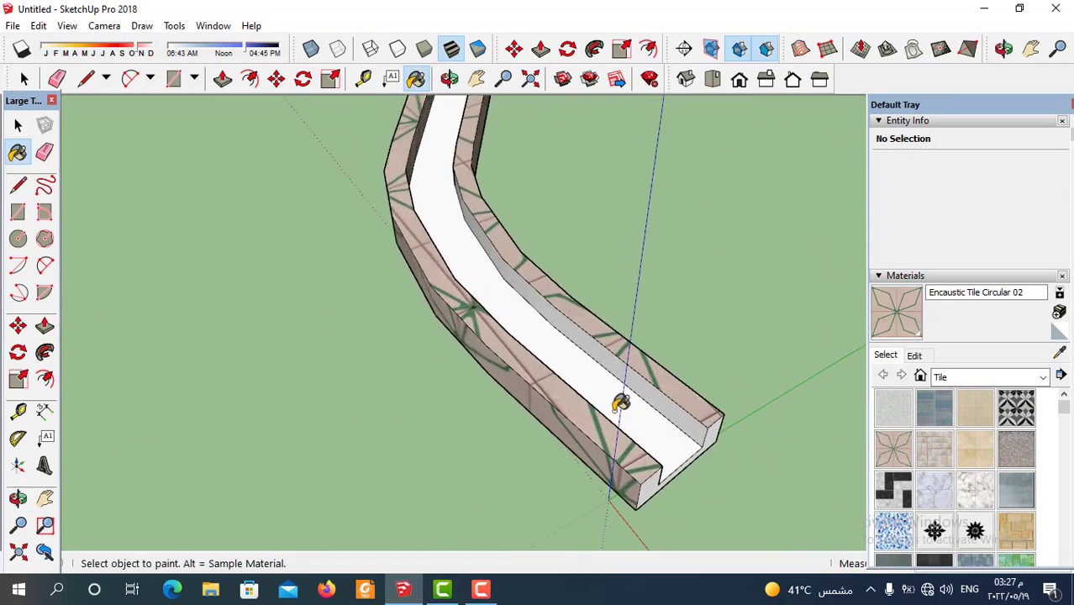
click(655, 391)
scroll(574, 410, down, 2)
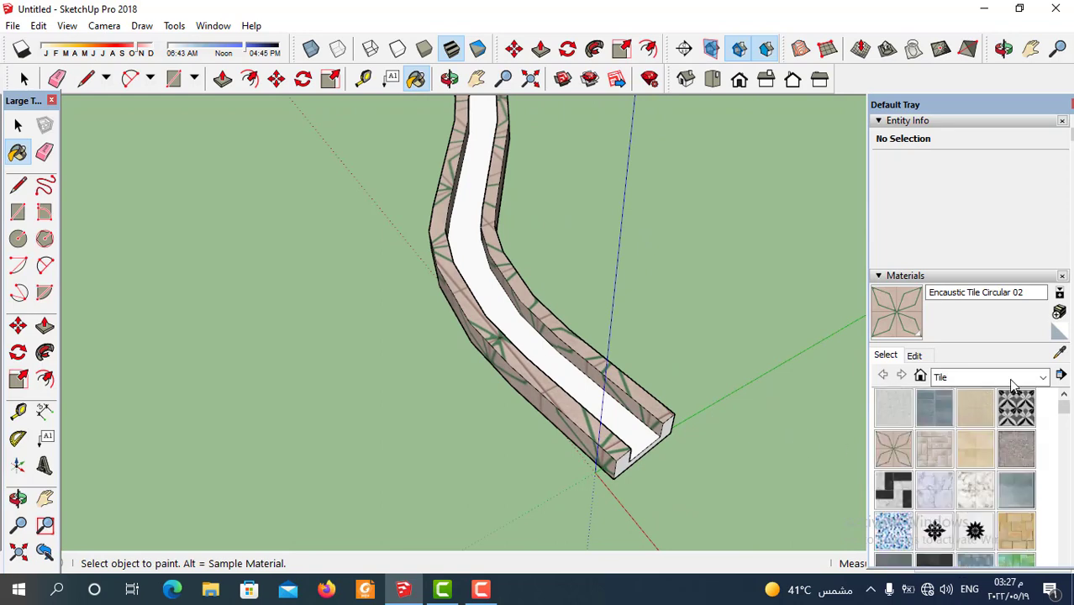
Step: Paint the road surface between the curbs with the dark Color M08 from the Colors collection
click(1043, 376)
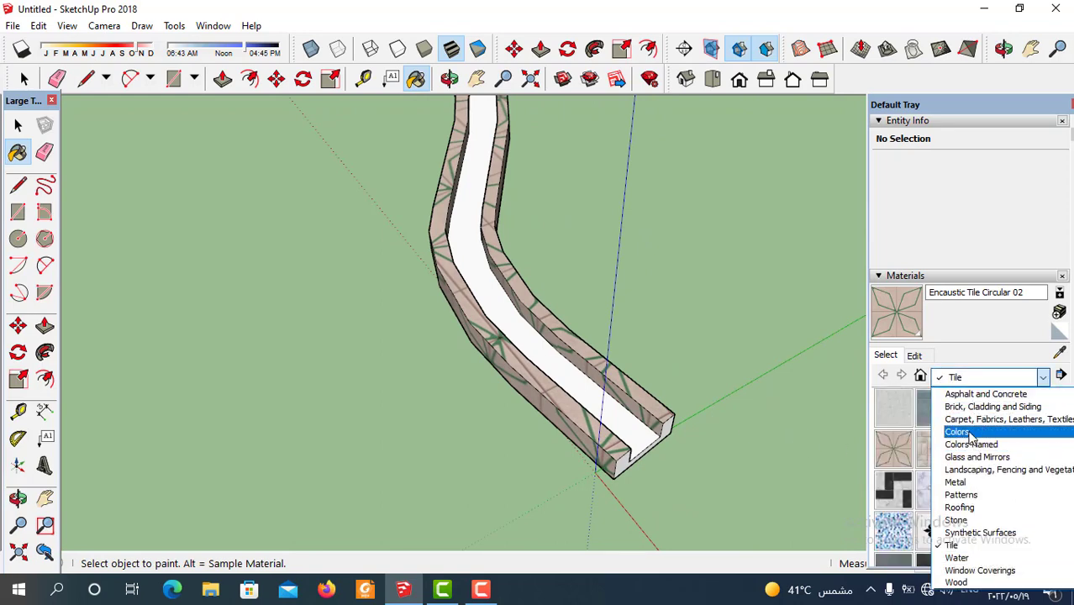
key(Return)
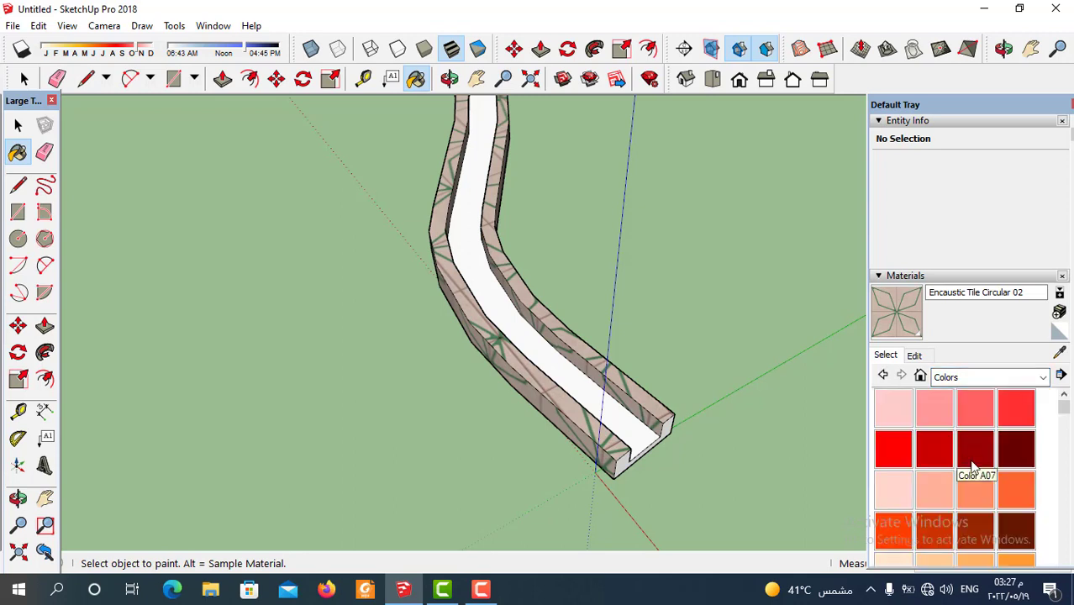
scroll(973, 467, down, 10)
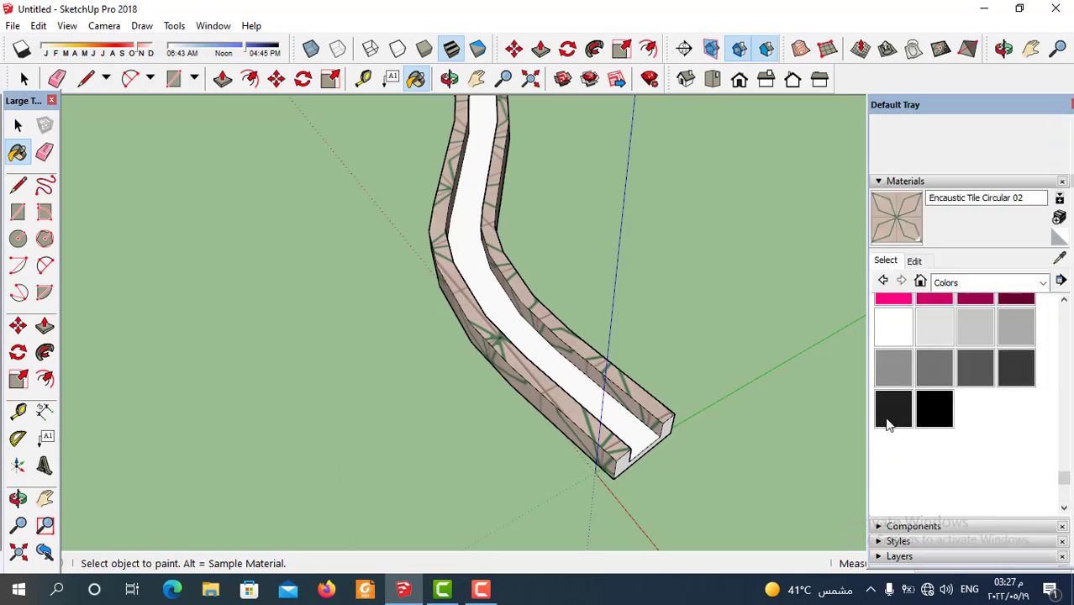
click(888, 424)
click(613, 402)
Step: Examine the painted road along its length and the cross-section at its front end up close
middle_drag(710, 446, 600, 416)
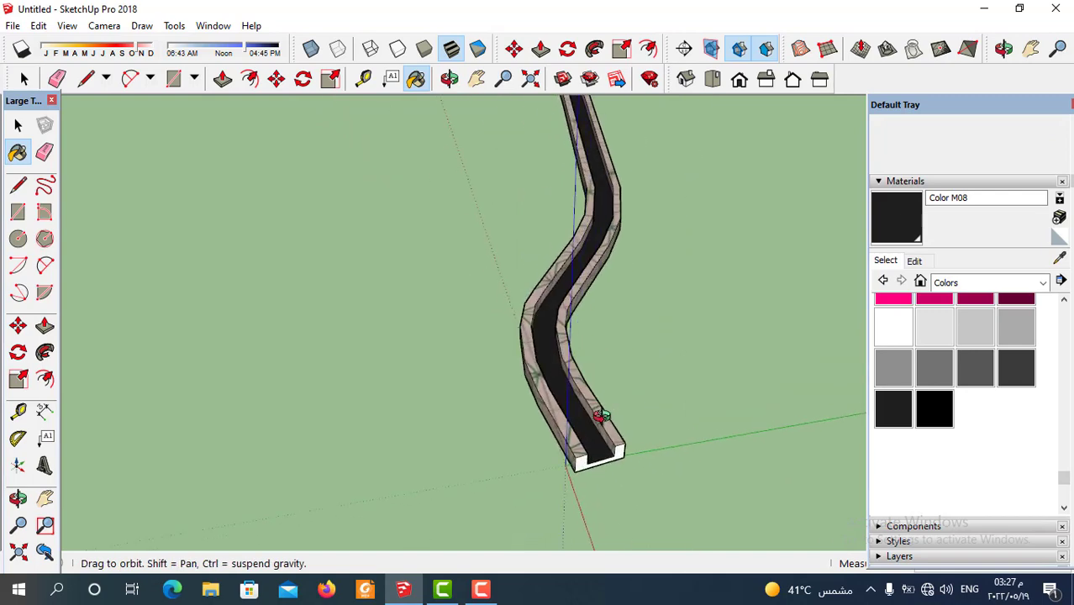
scroll(643, 449, down, 2)
scroll(643, 449, up, 2)
middle_drag(643, 448, 488, 432)
scroll(542, 425, up, 8)
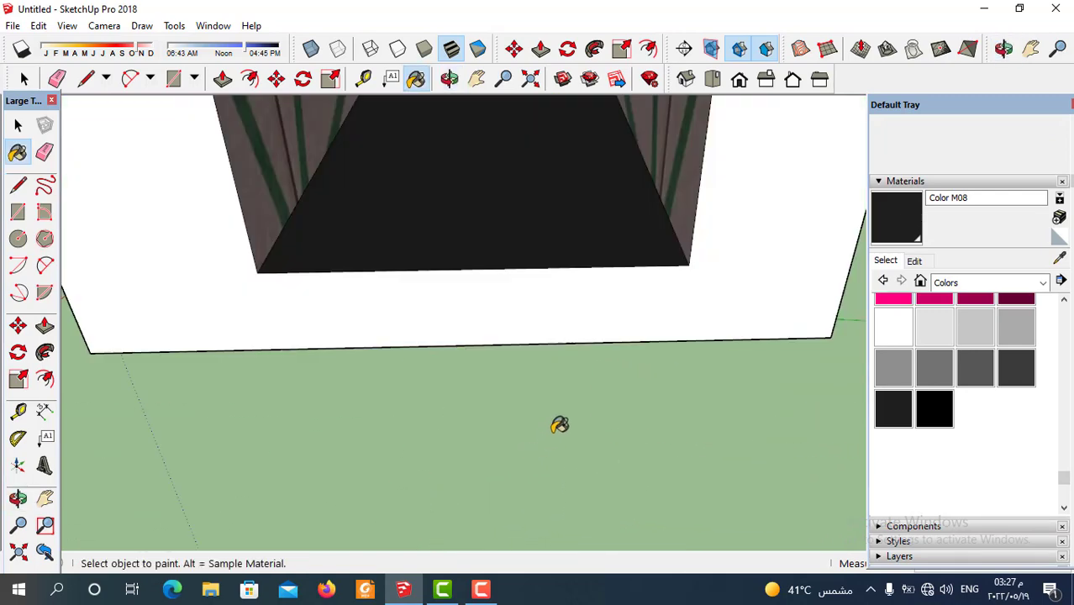
scroll(568, 430, down, 5)
scroll(571, 435, up, 4)
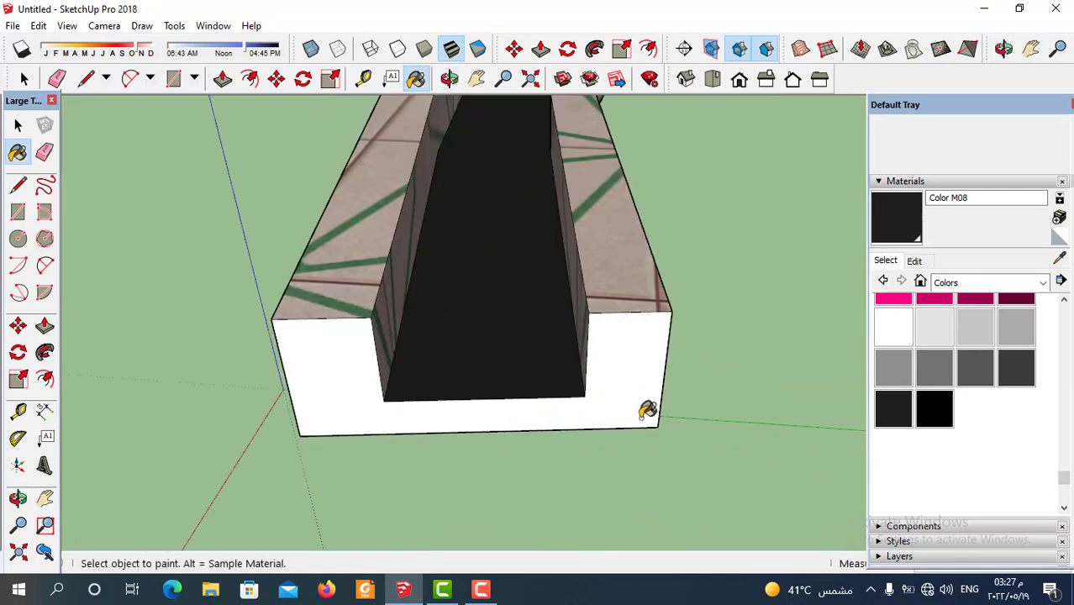
scroll(647, 410, up, 2)
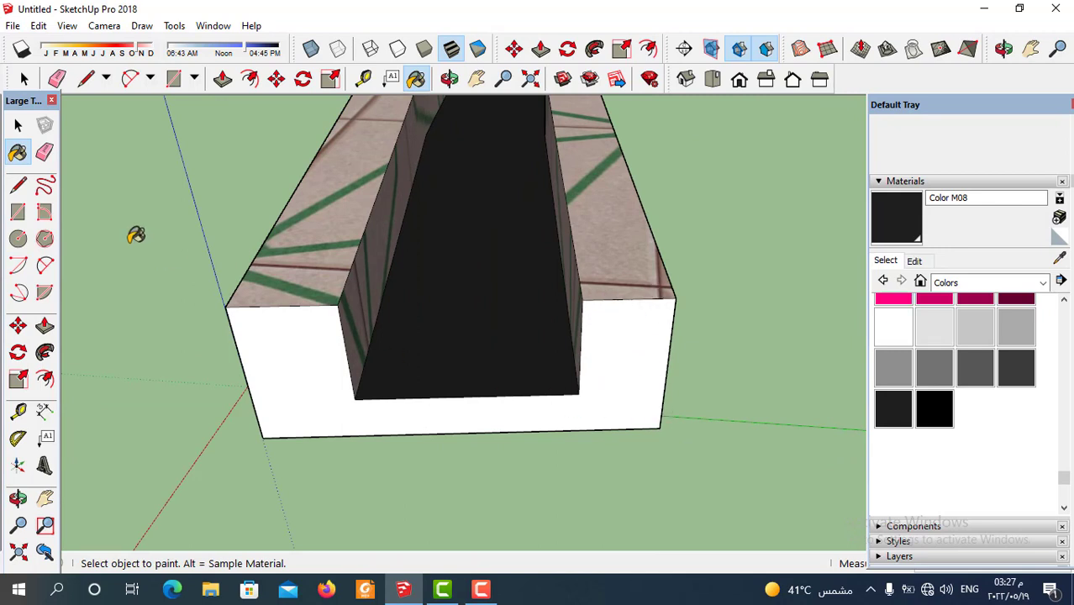
Step: Lower the top faces of both curbs with Push/Pull to the level of the road surface
click(225, 81)
click(629, 303)
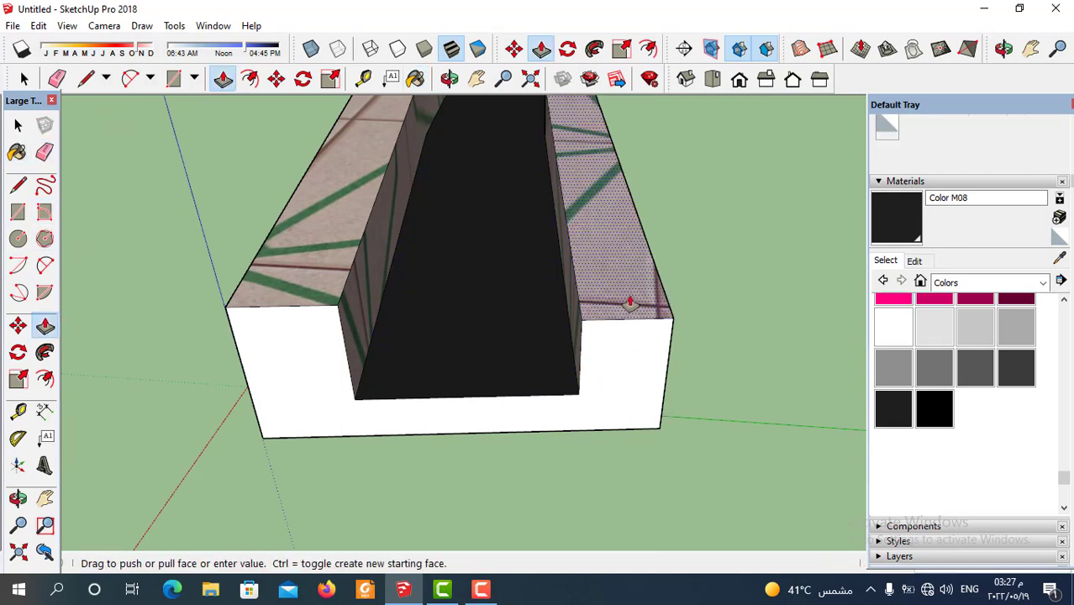
click(607, 362)
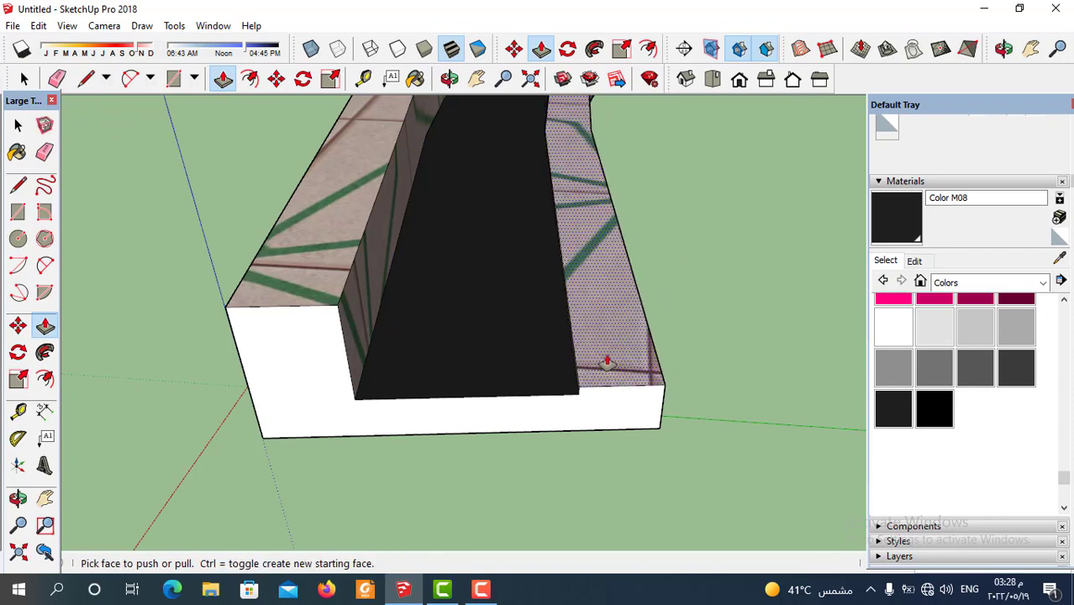
click(314, 281)
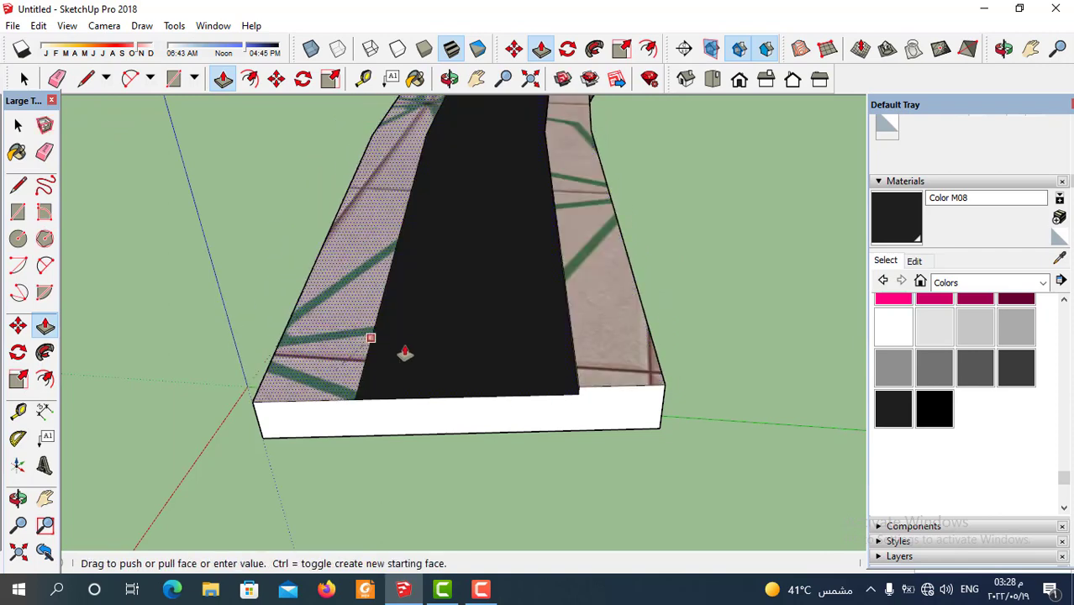
click(590, 388)
Step: Push the dark road surface down between the curbs with Push/Pull, leaving only a thin base at the front end
scroll(454, 417, up, 2)
click(501, 376)
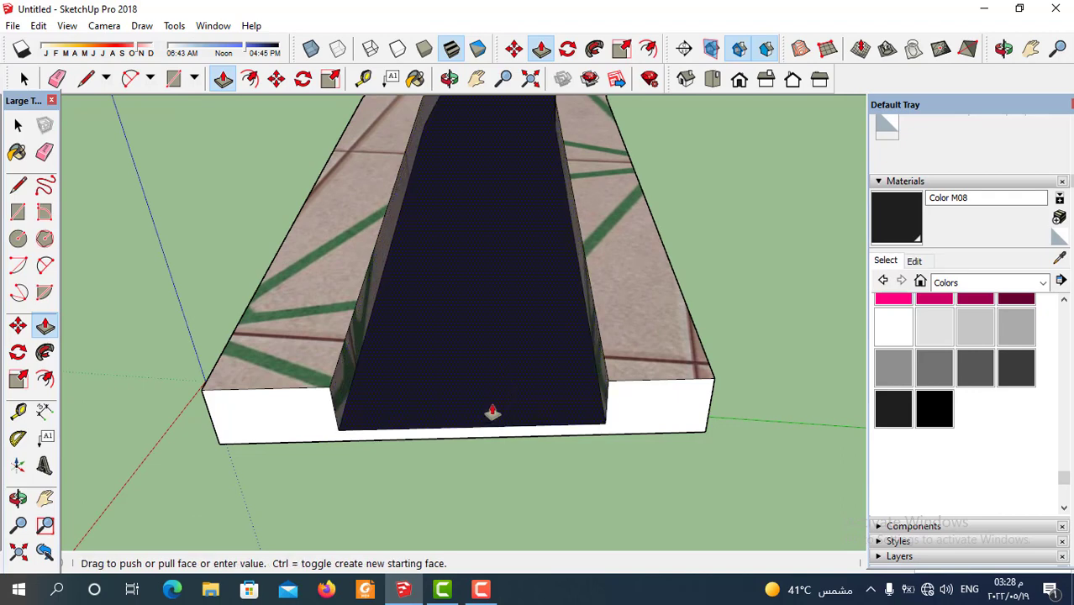
click(493, 412)
middle_drag(492, 412, 630, 386)
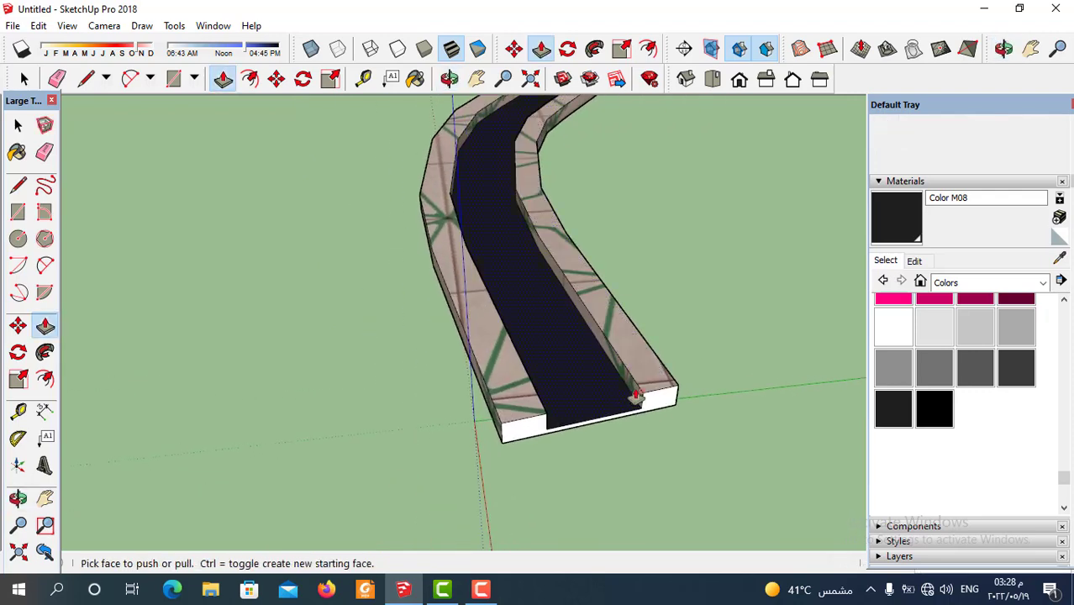
Step: Try to push or pull the inner wall of a road curb near its front end
scroll(637, 395, up, 3)
scroll(644, 412, up, 3)
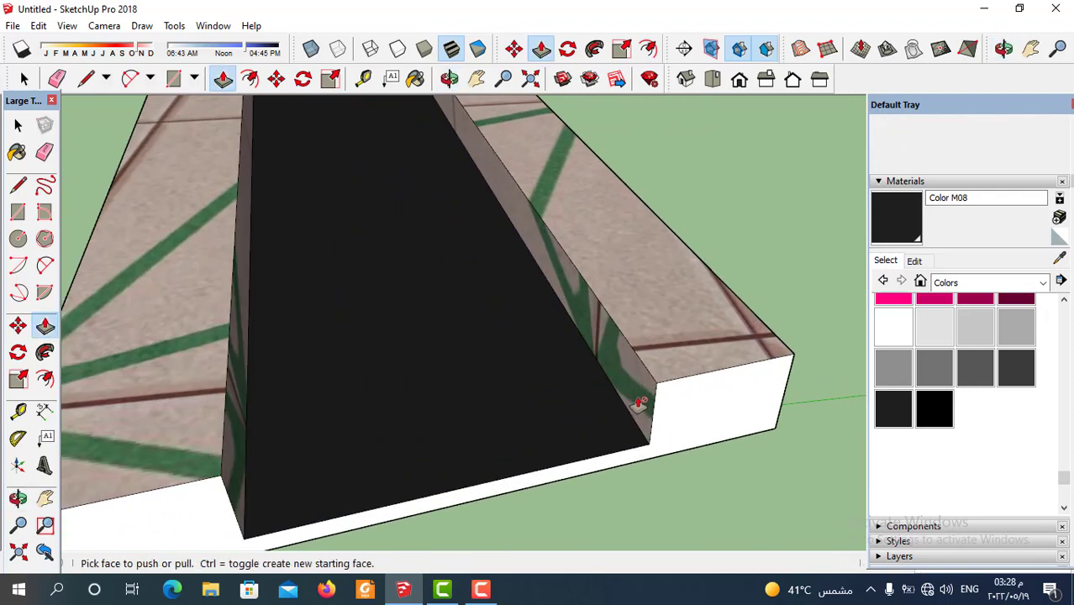
click(24, 78)
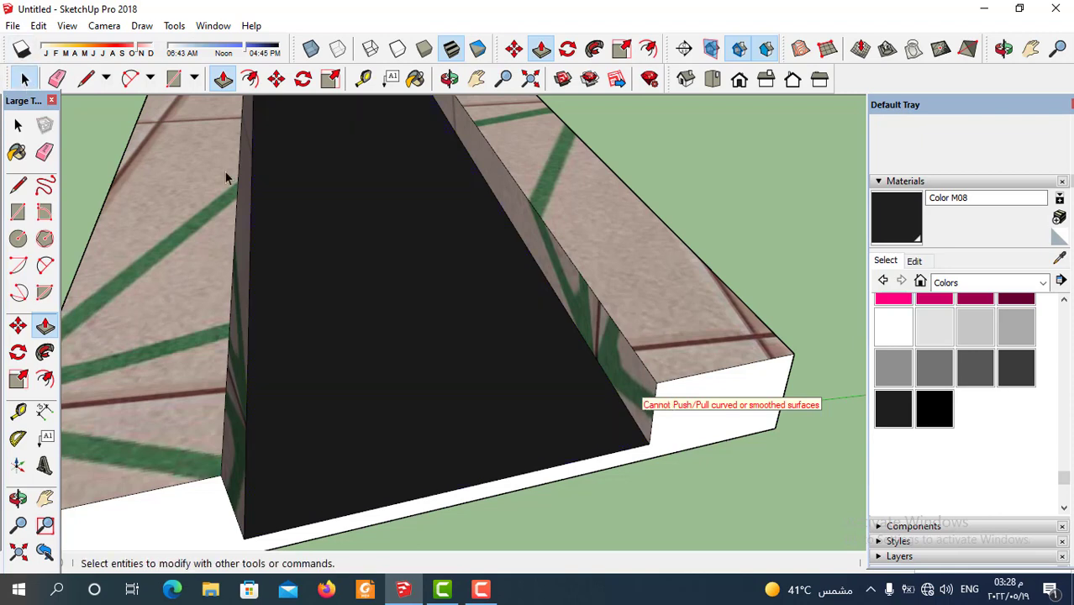
click(609, 355)
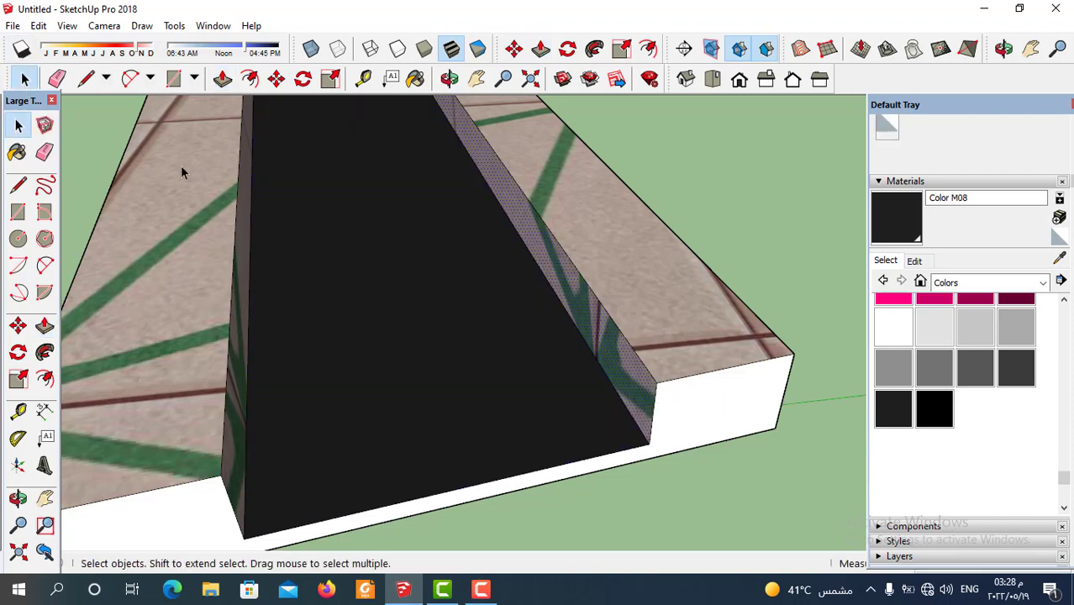
click(223, 78)
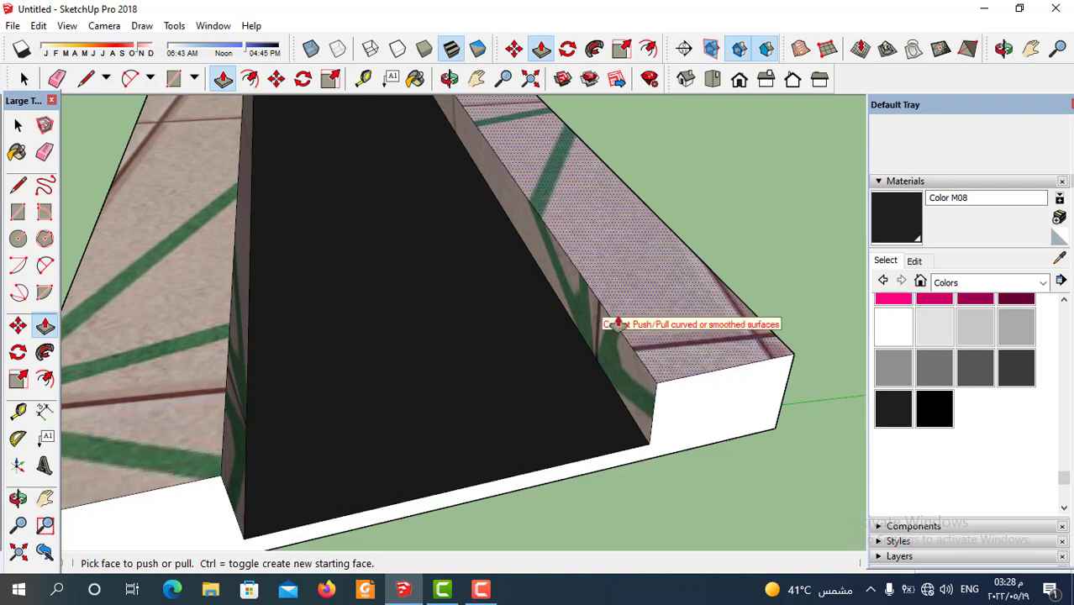
scroll(496, 344, down, 3)
scroll(464, 366, down, 6)
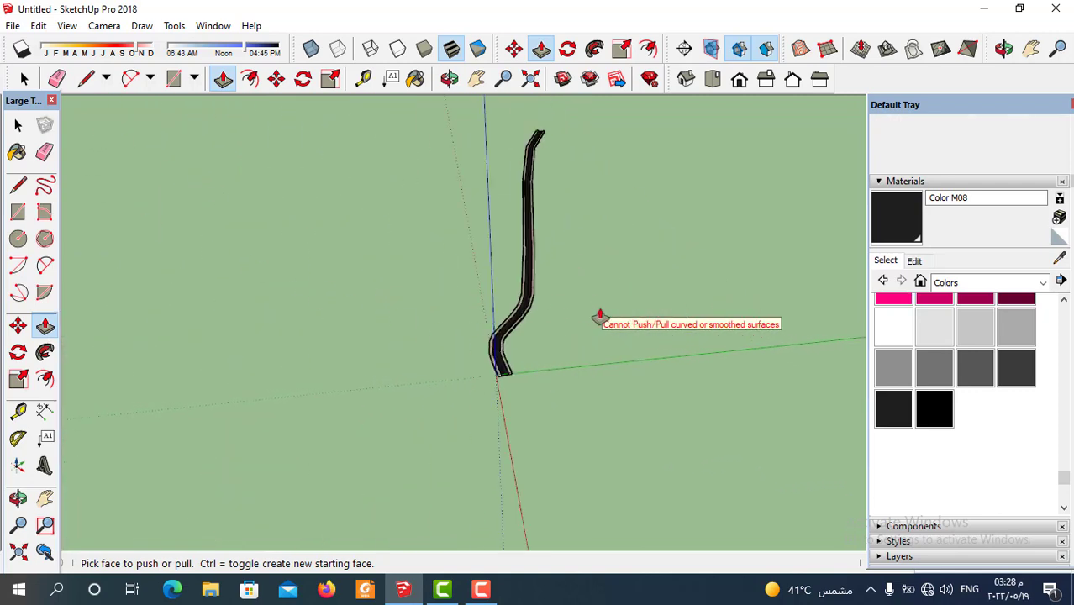
scroll(463, 389, up, 8)
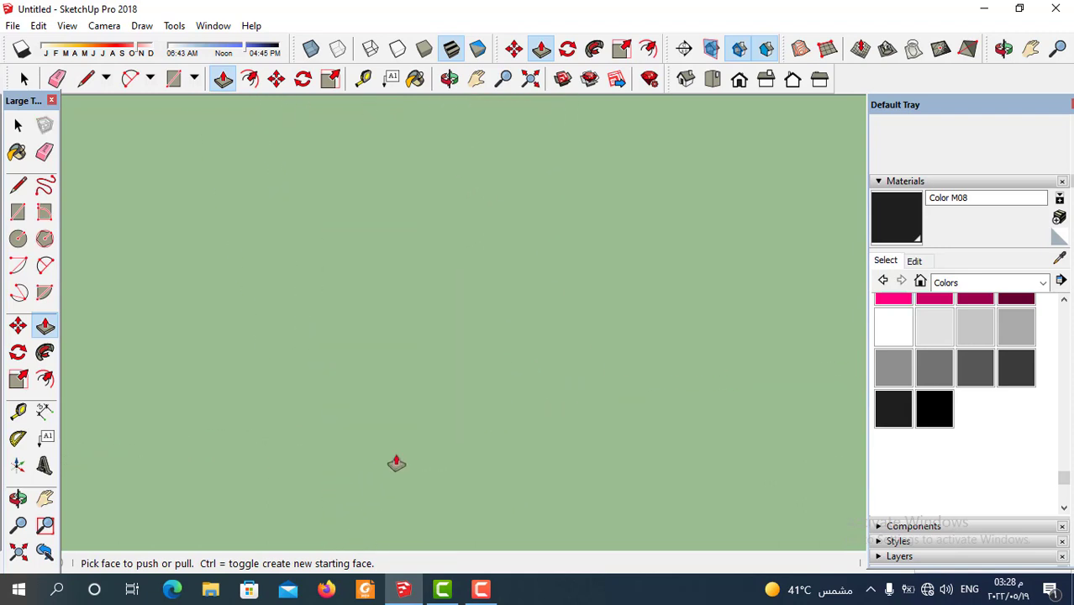
scroll(404, 458, down, 5)
Step: Draw a two-point arc about 4.63 m long on the ground beside the painted road
click(24, 78)
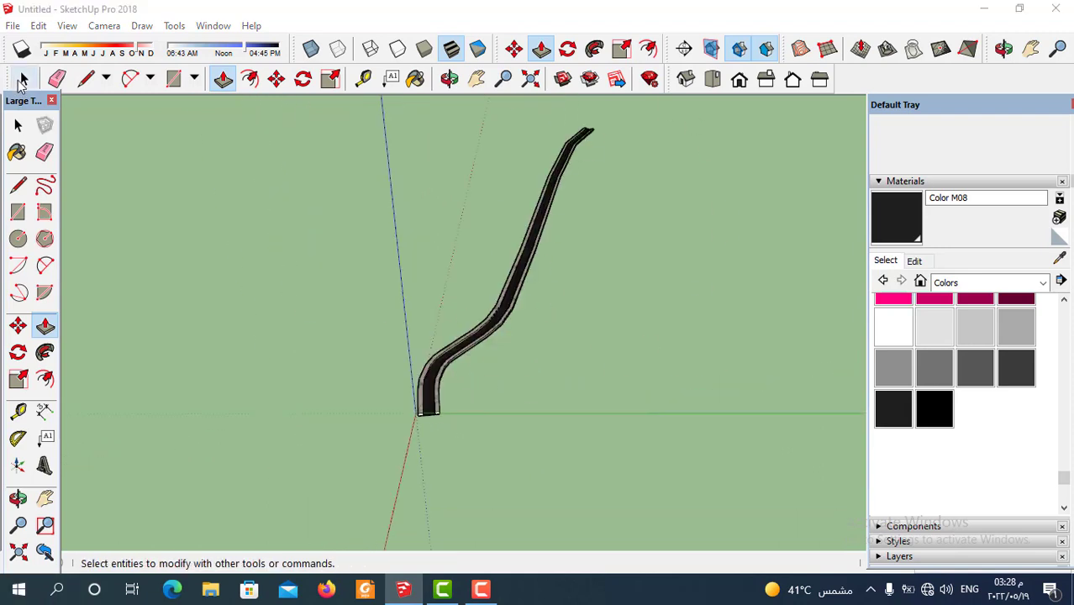
scroll(461, 421, up, 3)
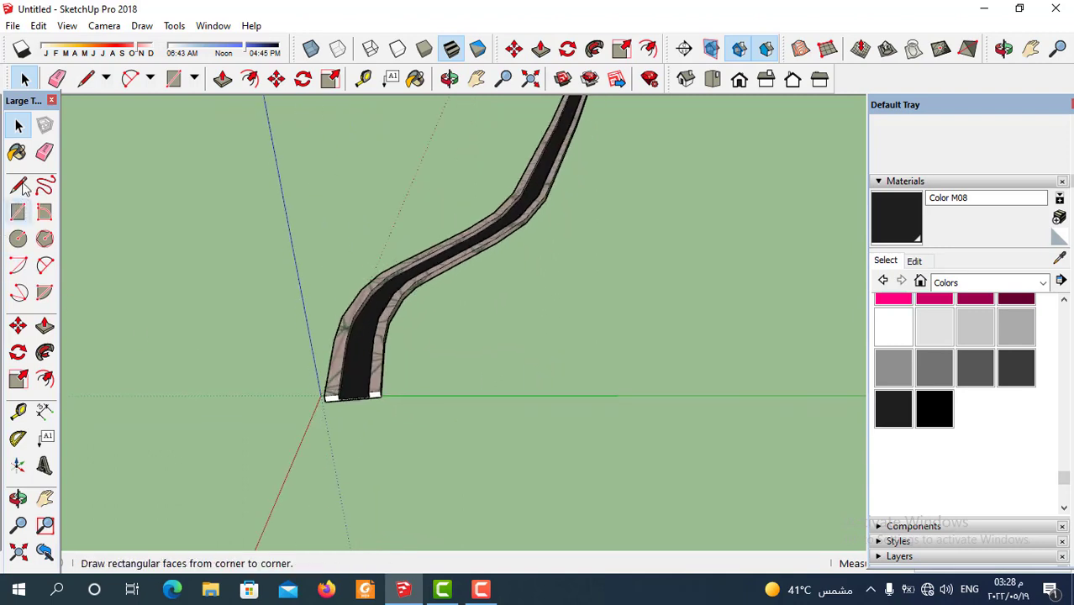
click(45, 265)
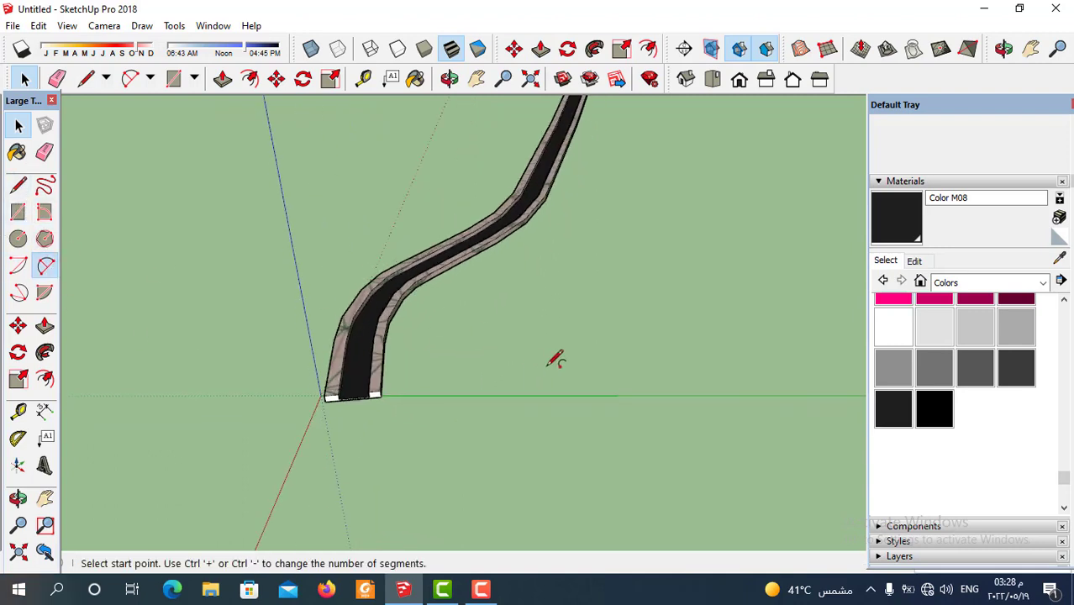
click(594, 383)
click(816, 272)
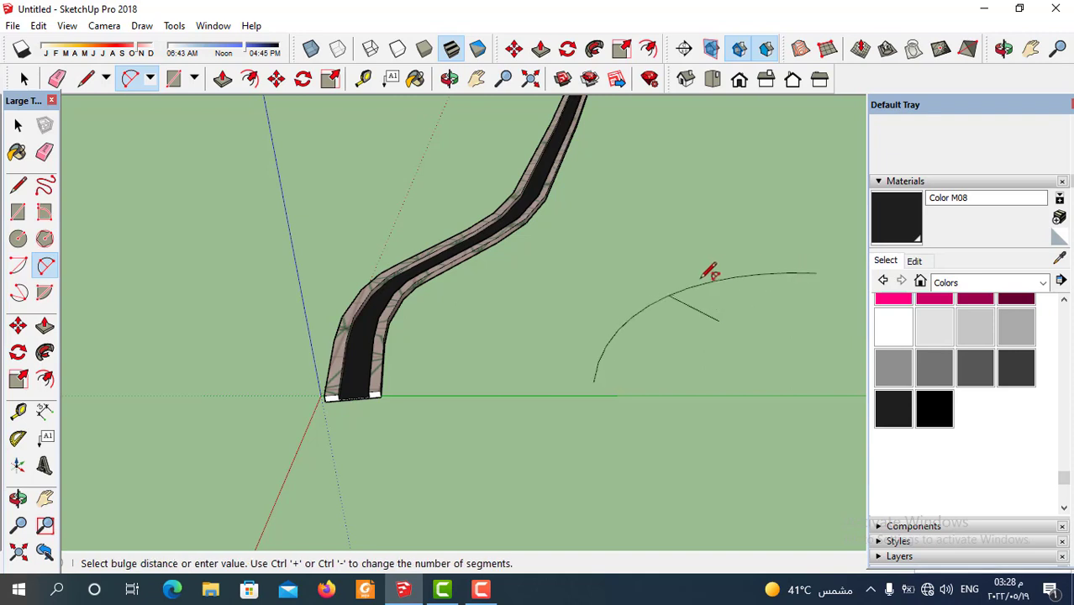
click(710, 276)
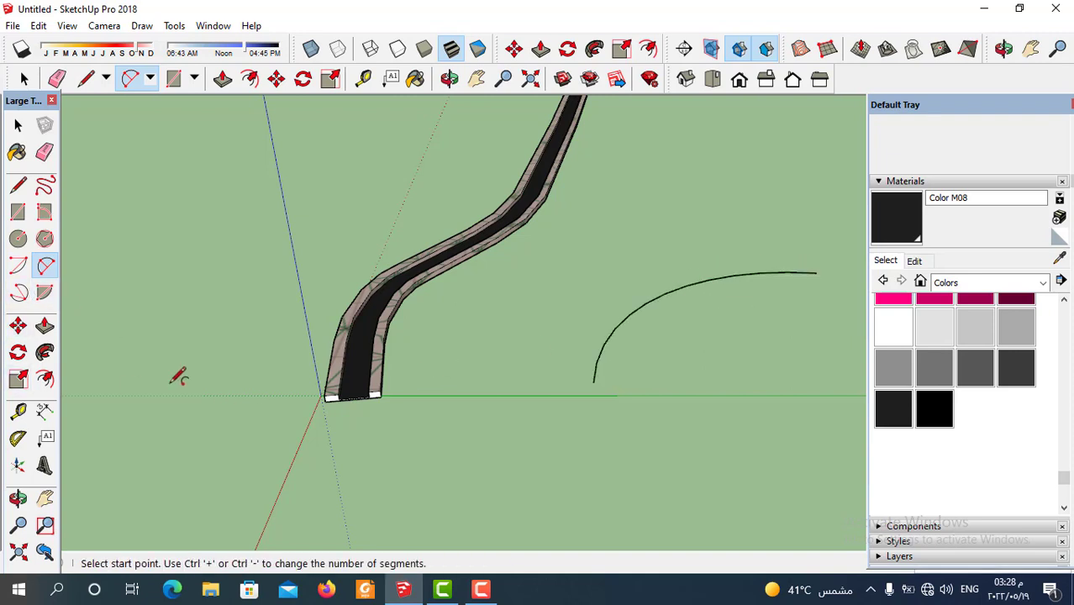
Step: Make a group from the white U-shaped face with its edges at the painted road's front end
click(18, 124)
scroll(364, 444, up, 10)
scroll(361, 379, down, 8)
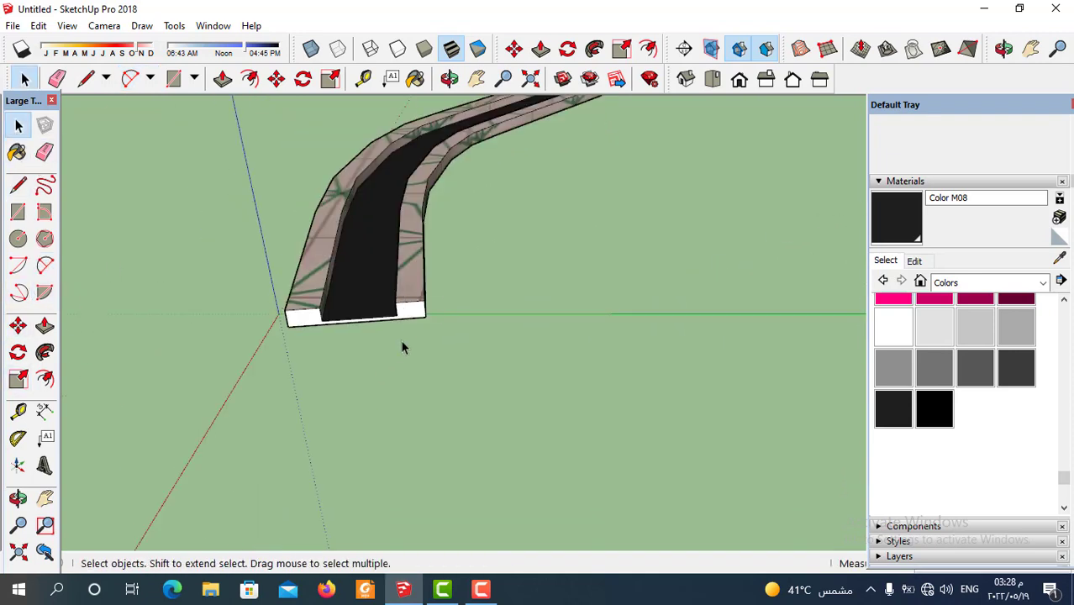
scroll(401, 341, up, 1)
click(410, 315)
right_click(411, 314)
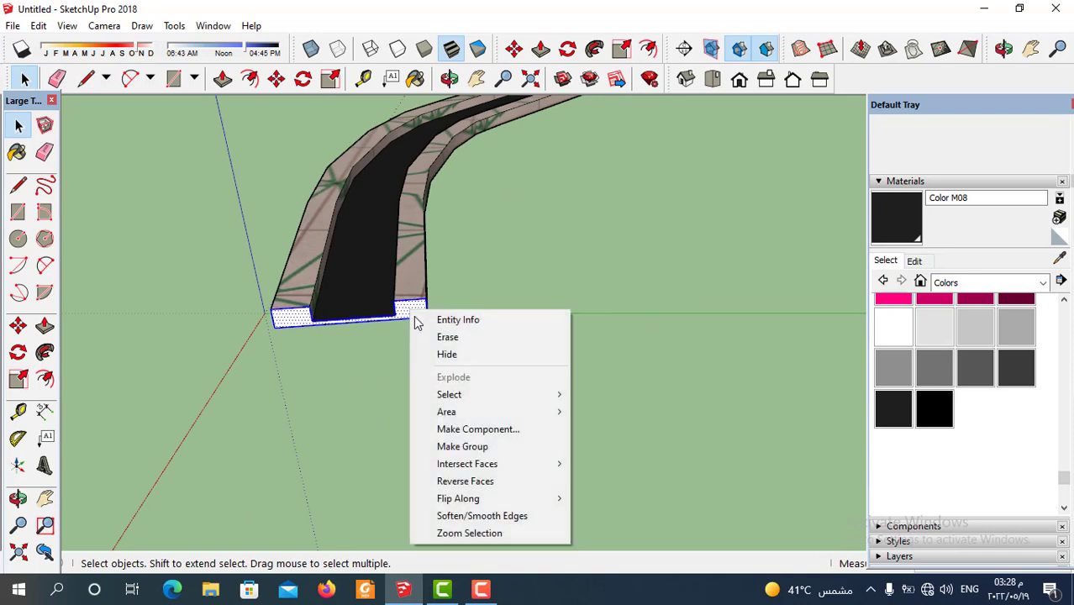
click(460, 452)
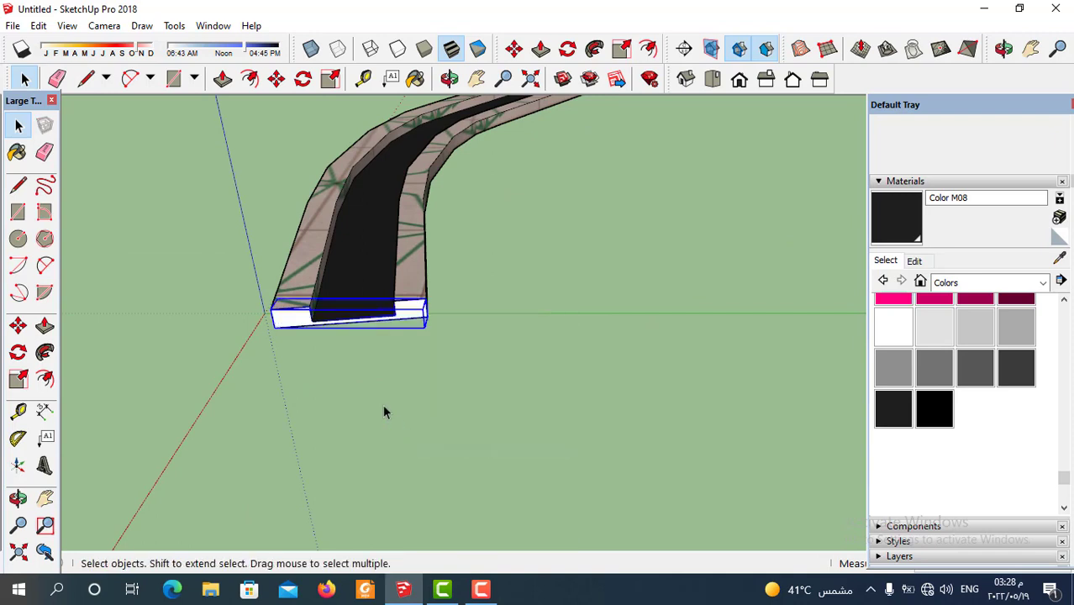
Step: Copy the grouped U-shaped profile to a spot just in front of the arc's near end
click(276, 78)
scroll(398, 334, up, 5)
scroll(398, 335, down, 4)
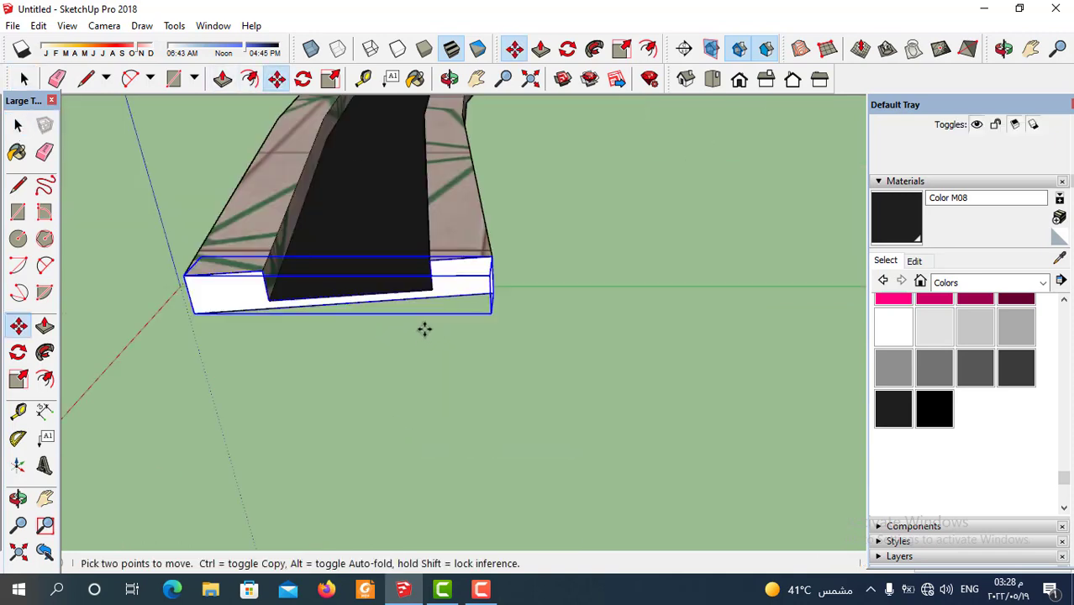
scroll(424, 329, down, 2)
scroll(461, 316, up, 2)
key(ctrl)
click(461, 307)
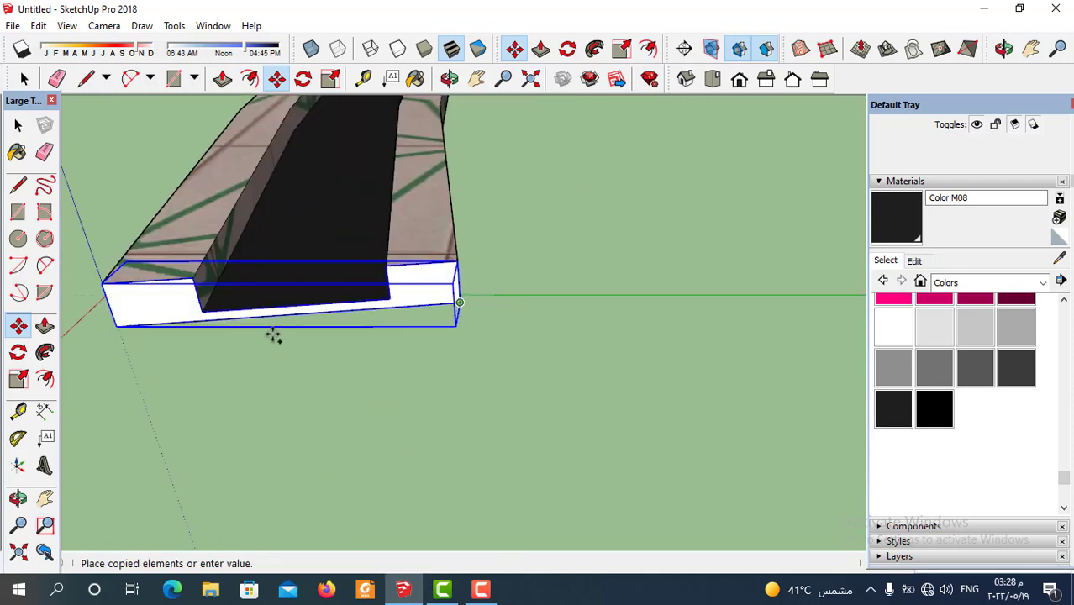
scroll(336, 336, down, 5)
click(492, 346)
scroll(422, 345, up, 1)
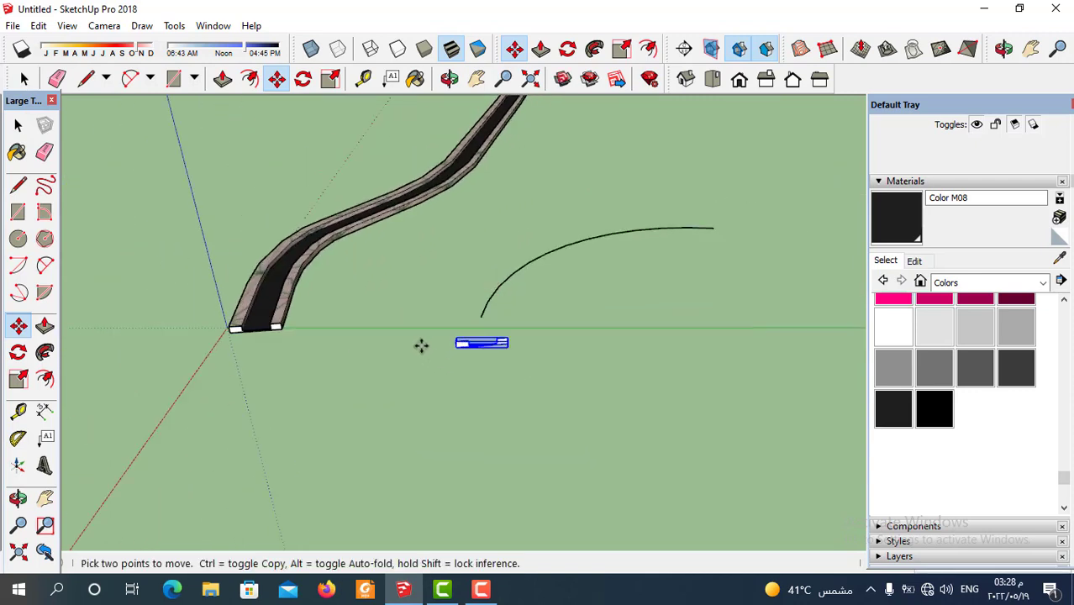
Step: Explode the copied profile group and keep it in front of the arc's near end
right_click(488, 339)
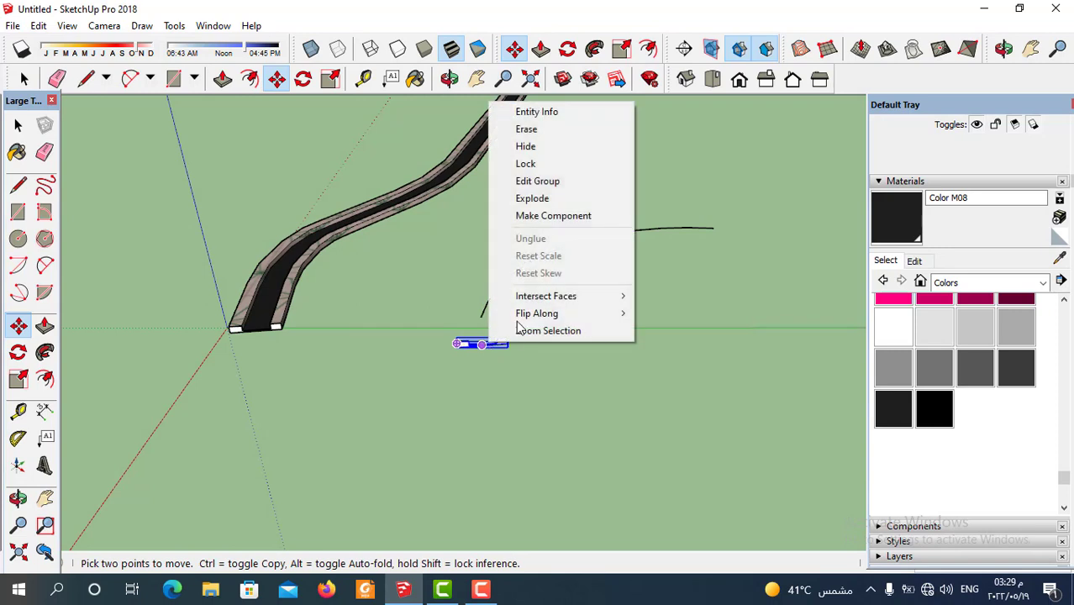
click(523, 195)
click(542, 379)
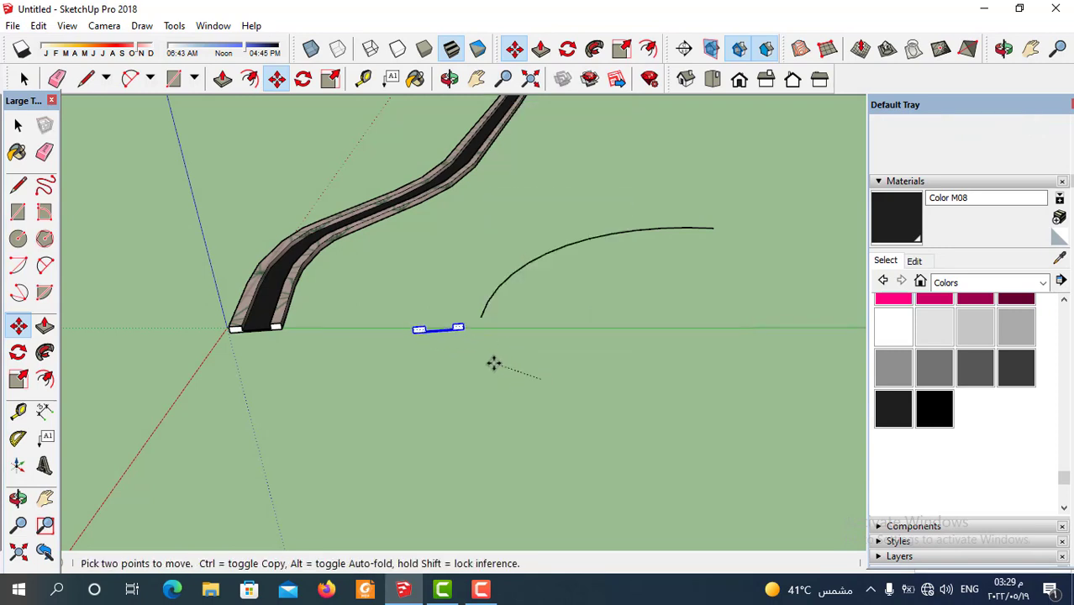
click(545, 371)
click(23, 79)
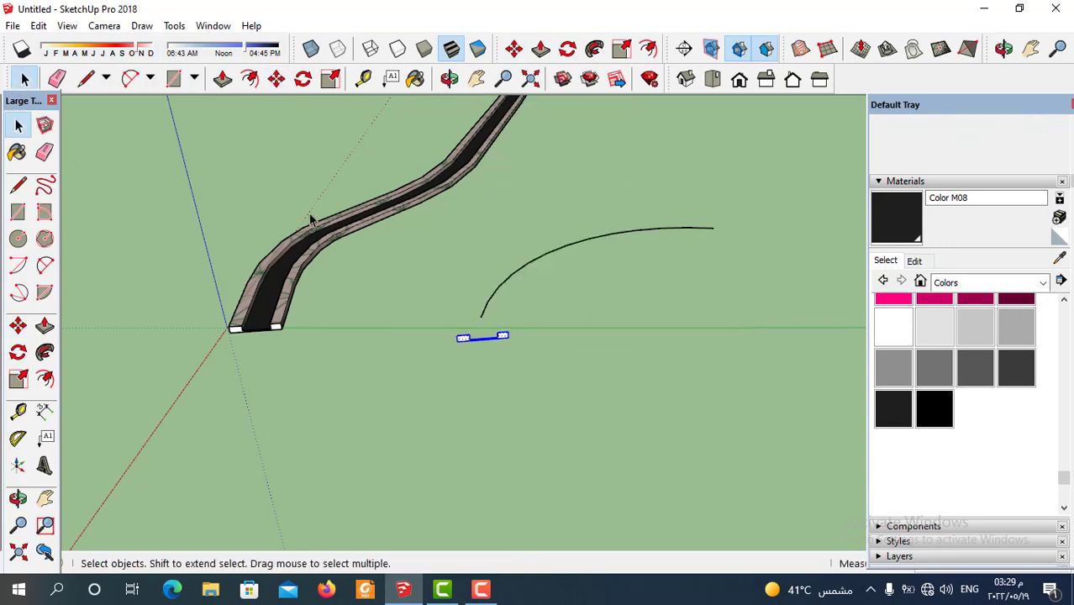
Step: Sweep the copied U-shaped profile along the arc with Follow Me to form a curved road
scroll(420, 275, up, 3)
click(592, 346)
scroll(378, 320, down, 4)
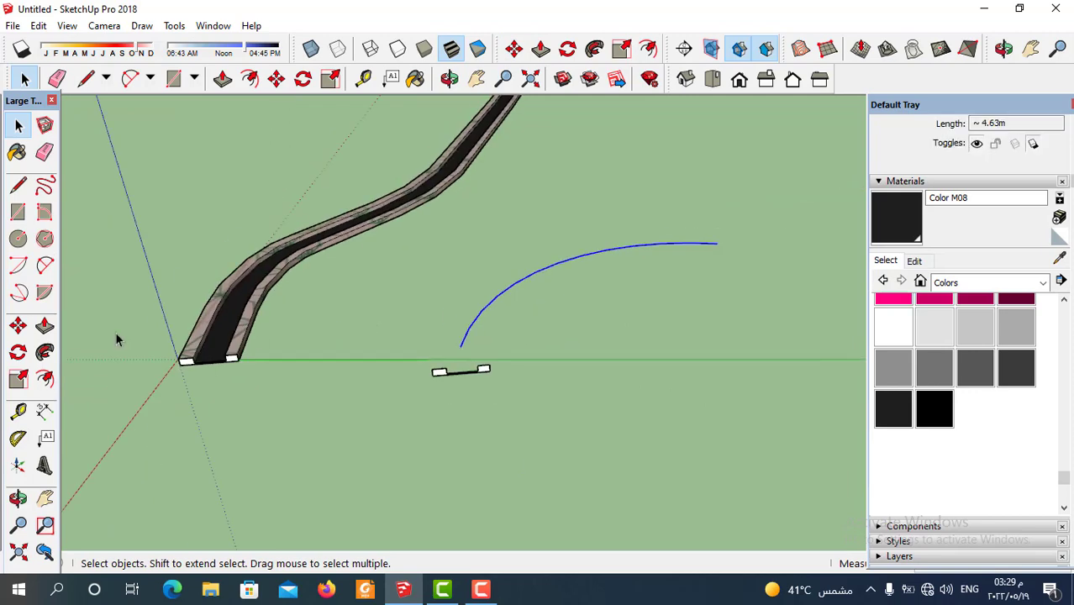
click(45, 351)
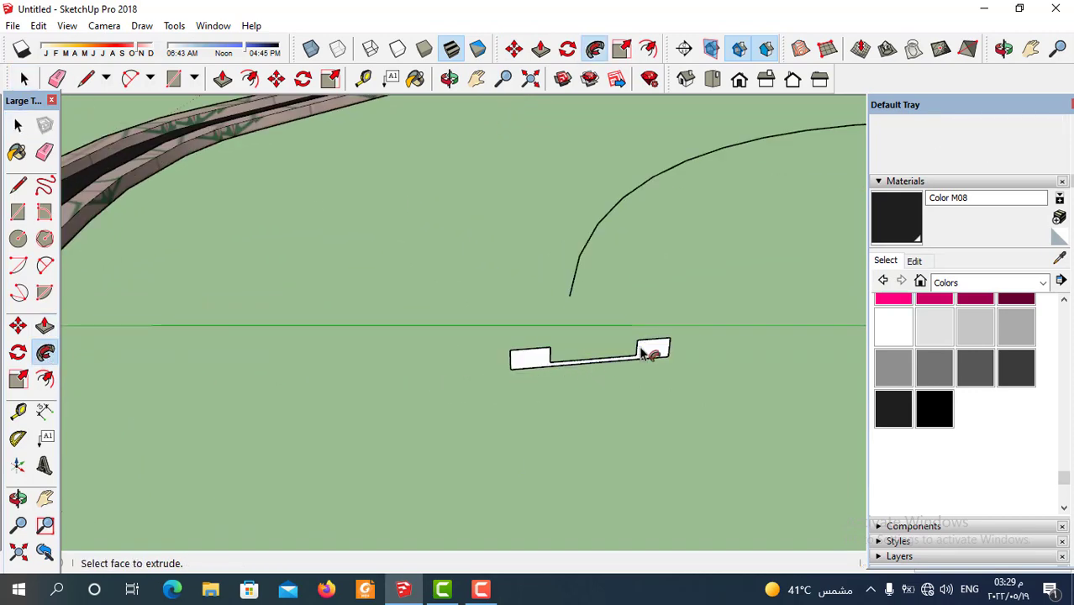
click(645, 352)
scroll(444, 364, down, 8)
middle_drag(501, 362, 479, 364)
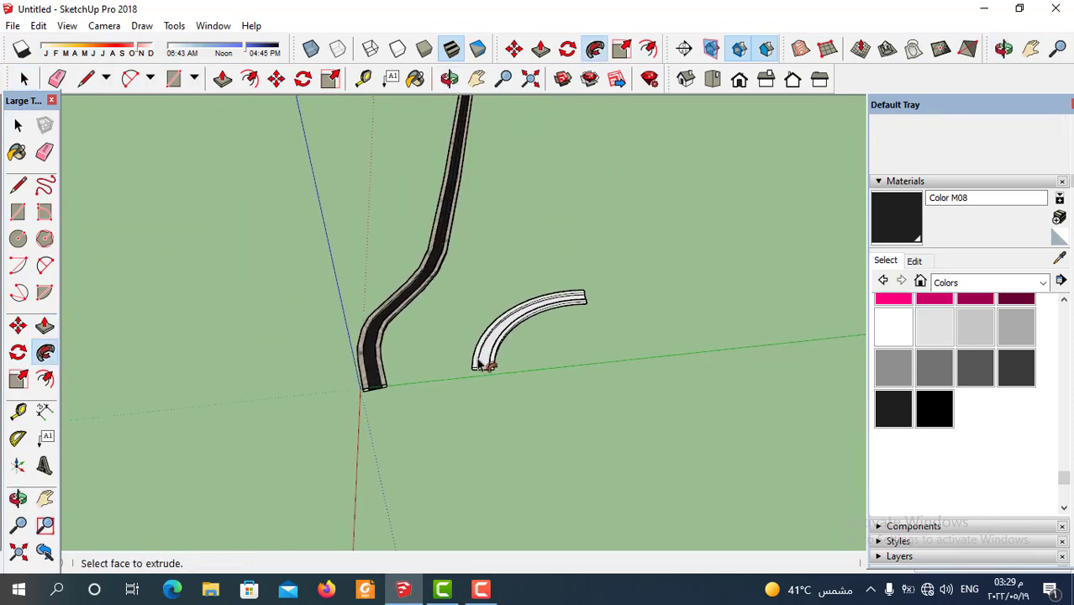
Step: Draw a long straight line beyond the curved road, crossing the green axis, as a path for another road
click(19, 124)
click(18, 185)
scroll(306, 282, down, 3)
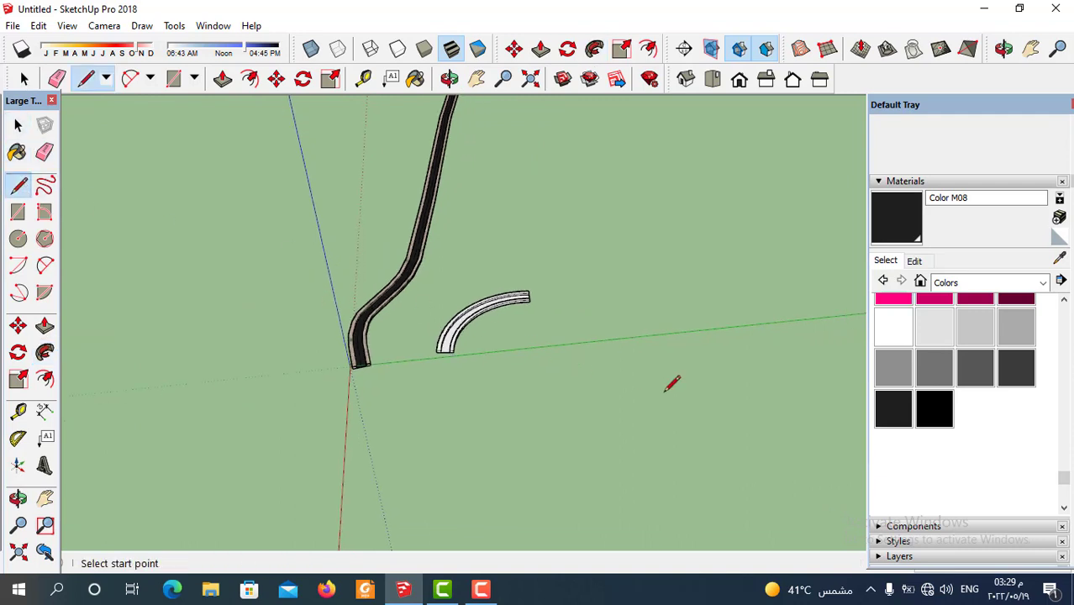
scroll(618, 273, down, 3)
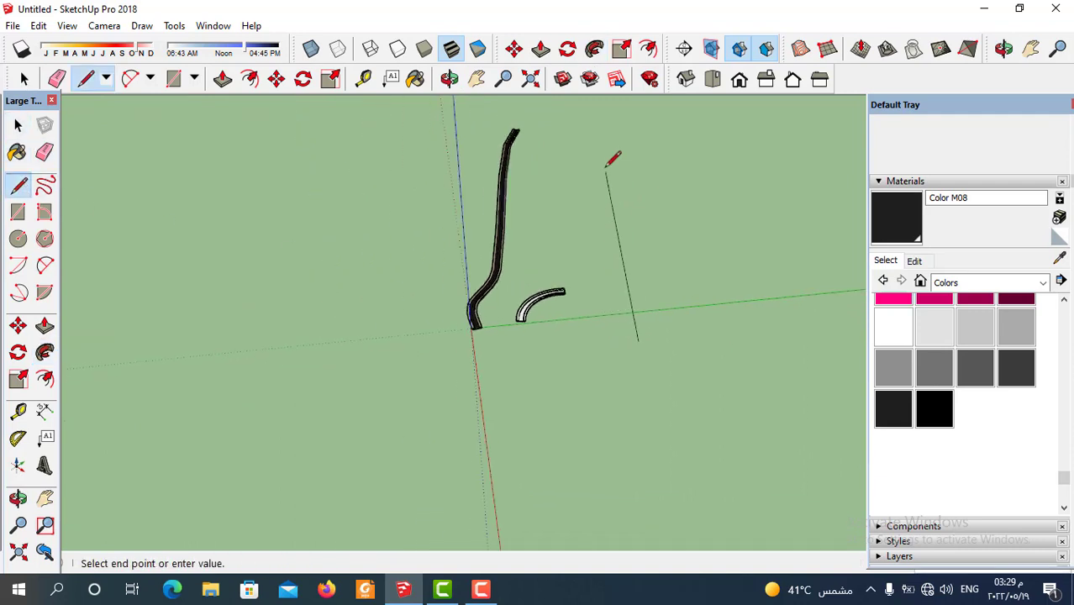
scroll(597, 239, down, 2)
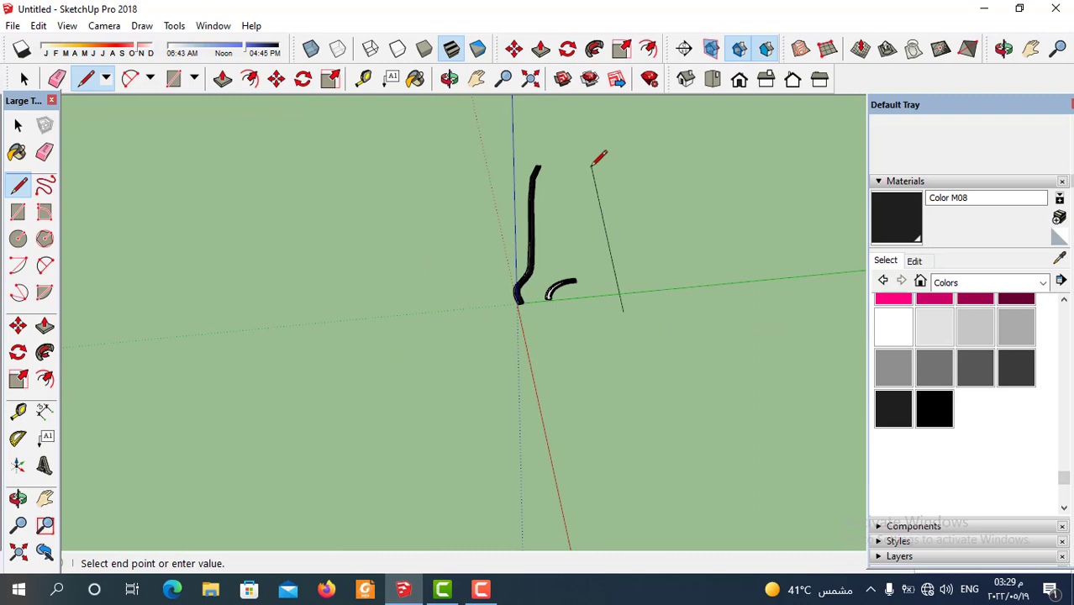
click(18, 125)
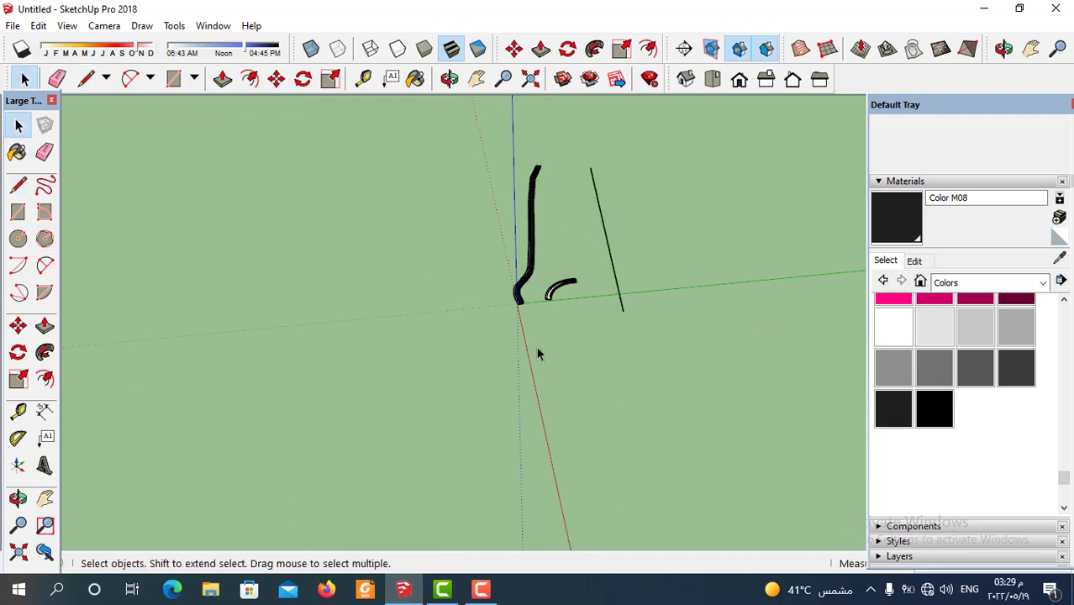
Step: Copy the U-shaped end face of the curved road to a spot in front of the straight line's near end
scroll(538, 284, up, 8)
scroll(541, 292, up, 4)
triple_click(559, 250)
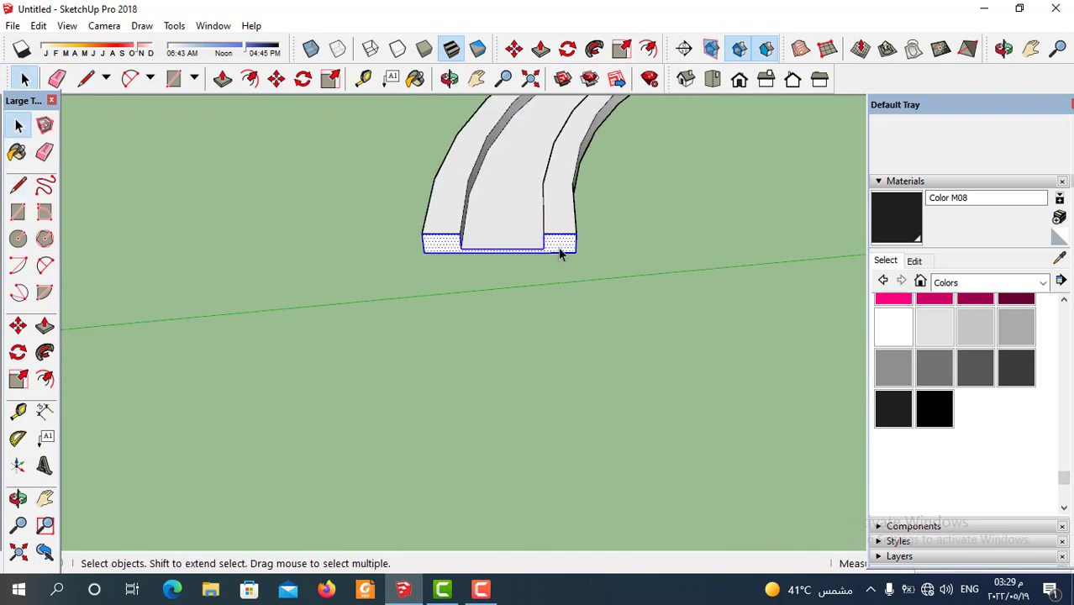
click(546, 315)
right_click(563, 250)
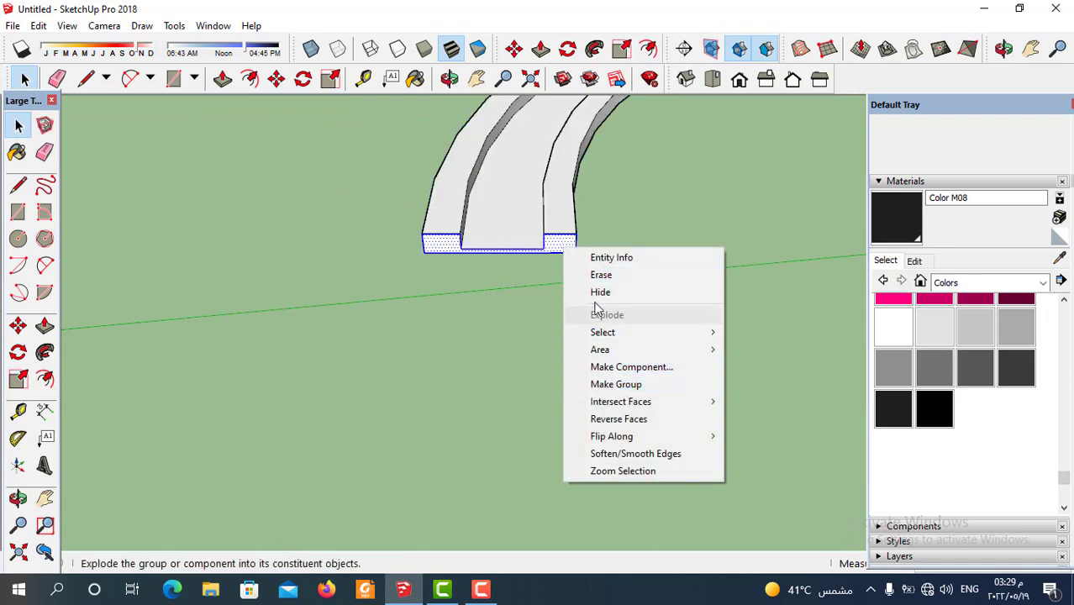
click(509, 288)
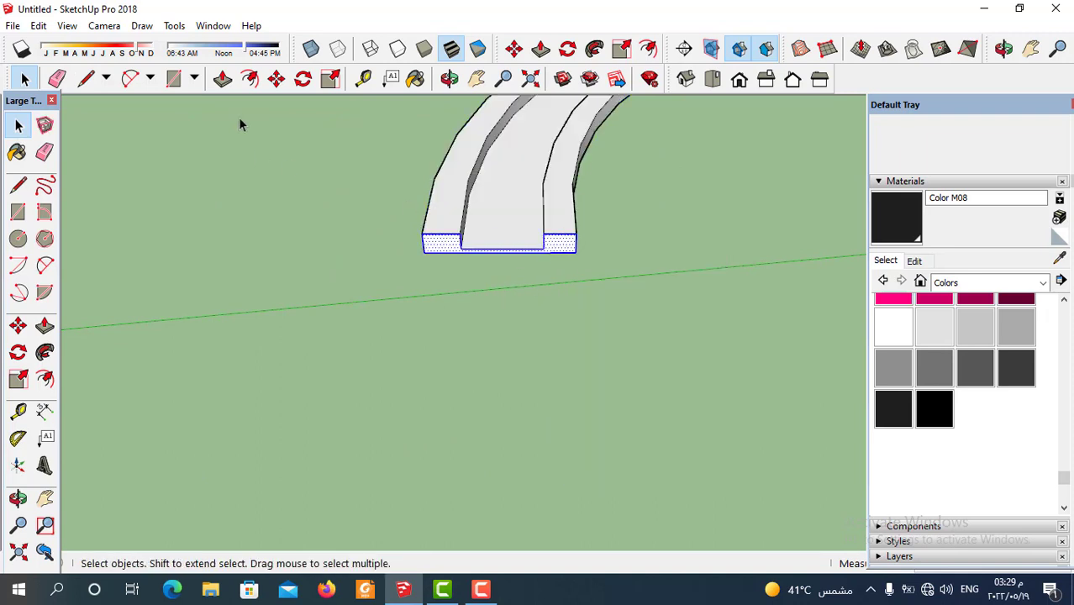
click(277, 78)
scroll(560, 267, up, 5)
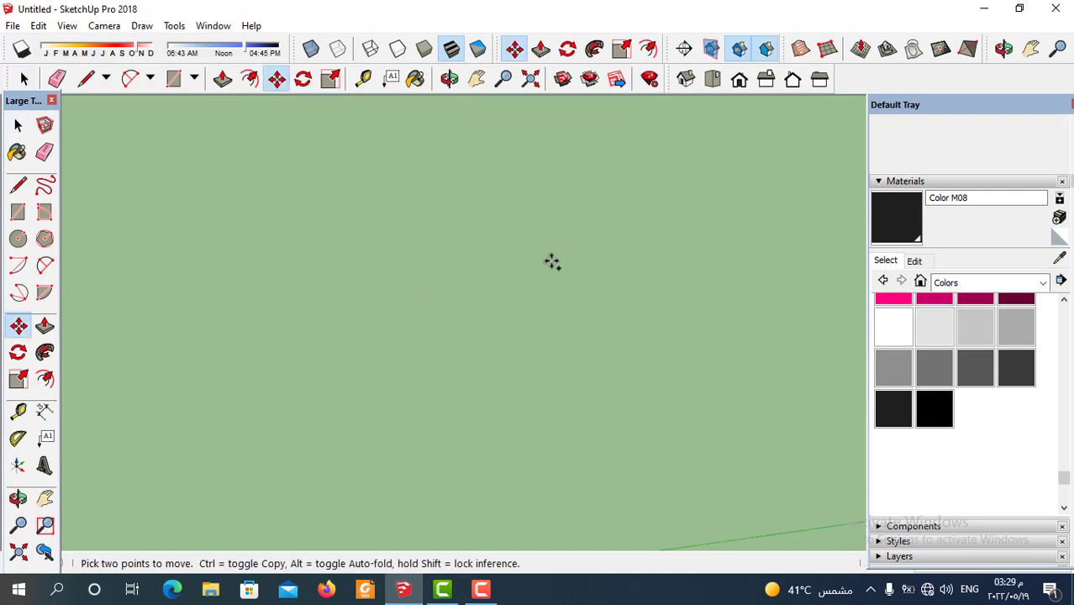
scroll(529, 288, down, 5)
scroll(536, 282, up, 2)
click(538, 281)
key(ctrl)
scroll(554, 298, down, 6)
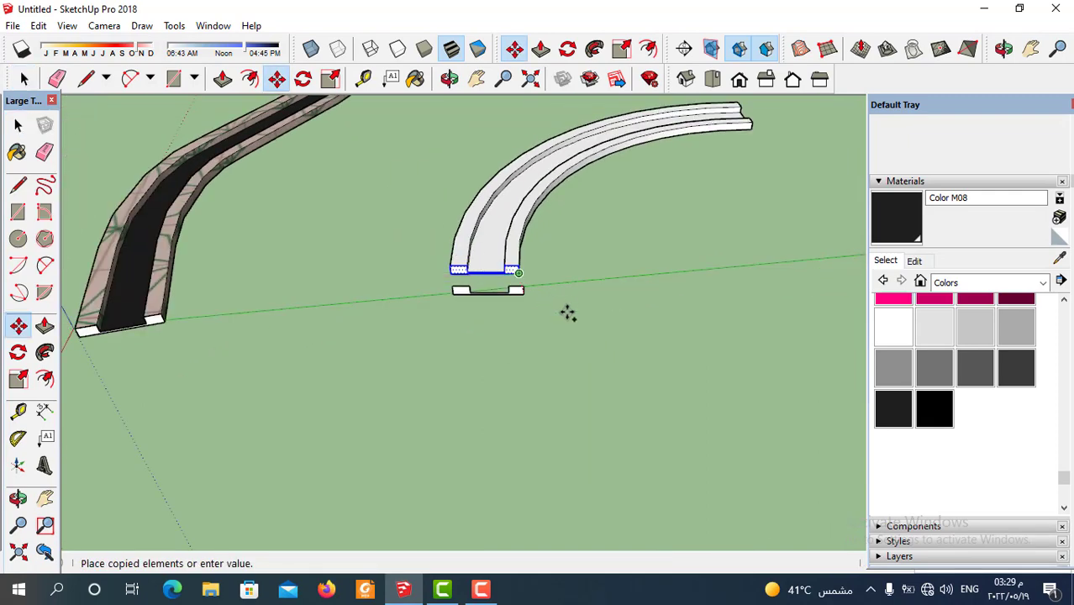
click(692, 378)
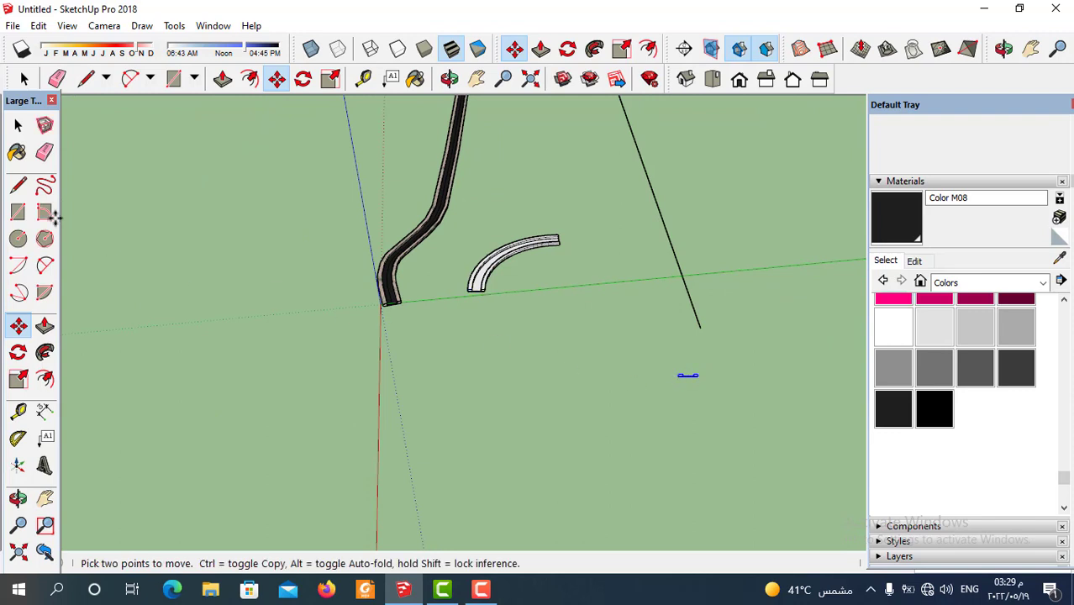
Step: Sweep the copied U-shaped profile along the straight line with Follow Me to form a straight road
key(space)
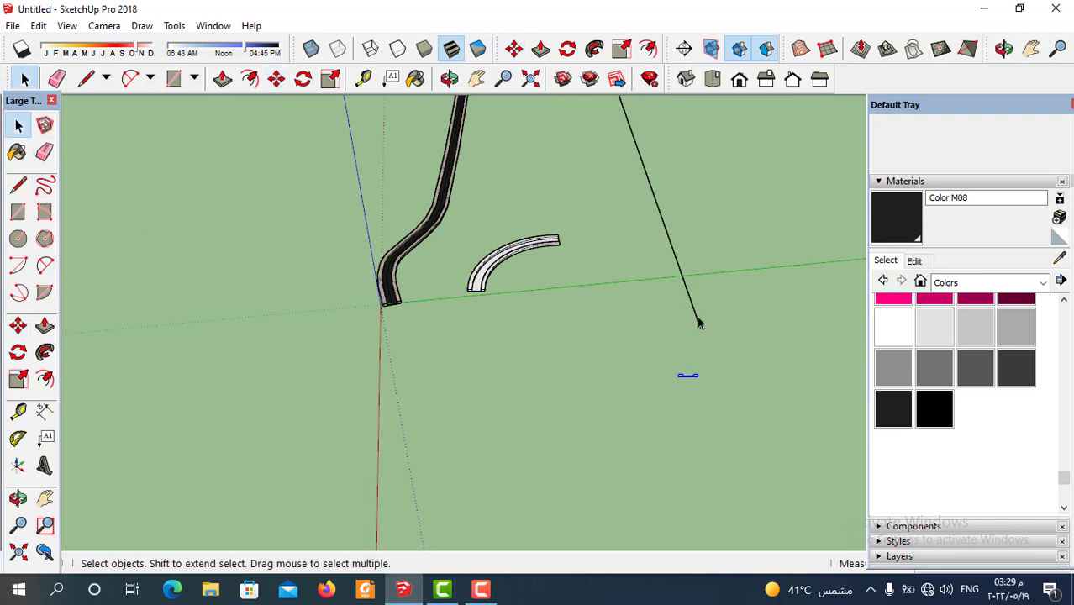
click(45, 351)
scroll(719, 395, up, 2)
scroll(647, 377, up, 5)
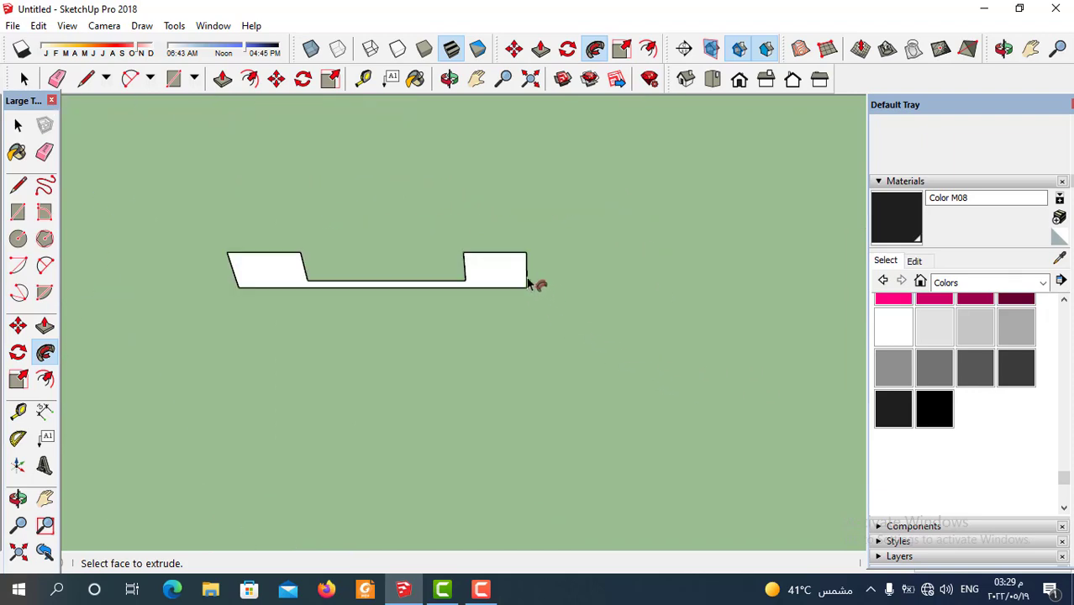
click(520, 278)
scroll(500, 349, down, 5)
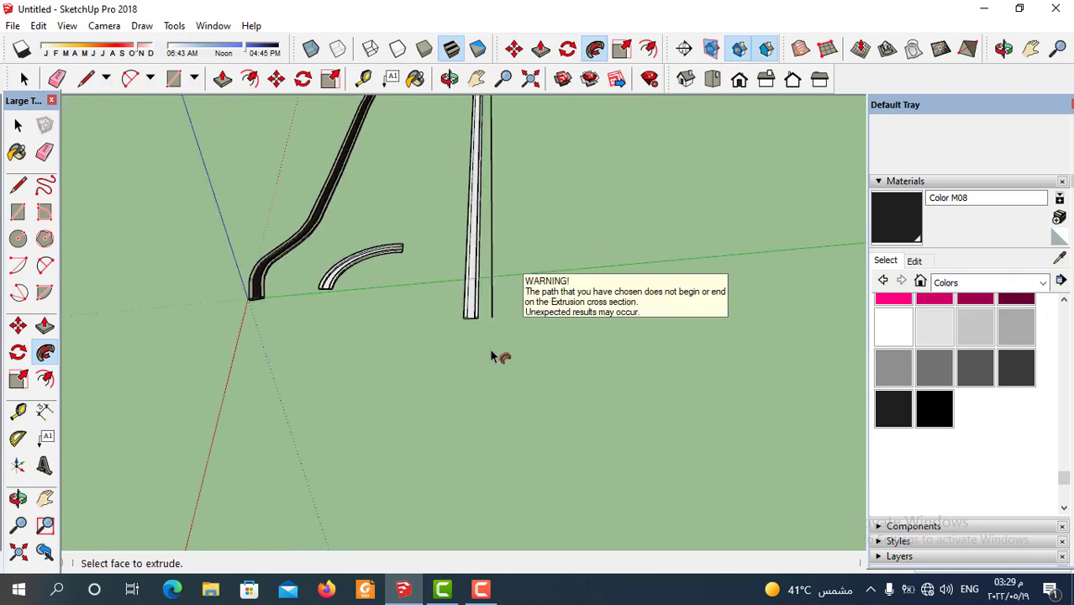
middle_drag(495, 355, 515, 383)
key(space)
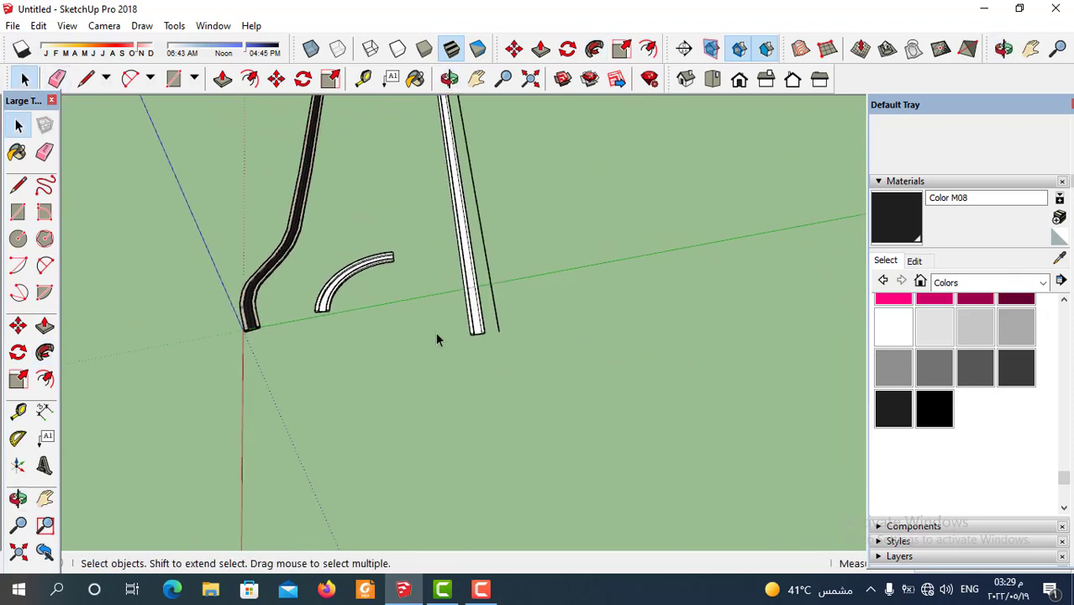
Step: Push the inner faces of both curbs outward on the straight road to narrow the curbs and widen the roadway
scroll(509, 344, up, 8)
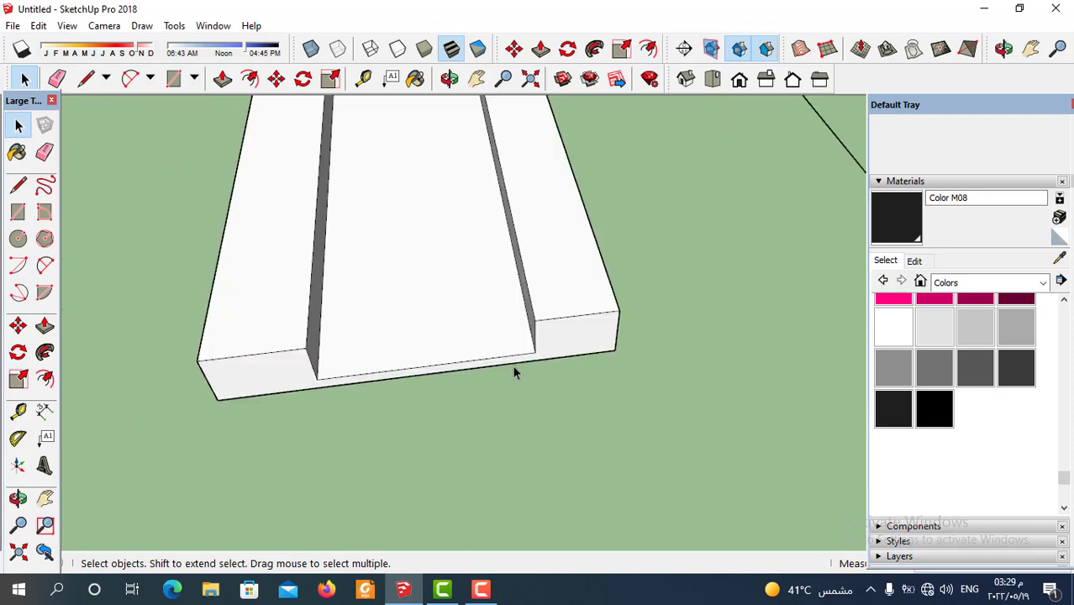
click(225, 81)
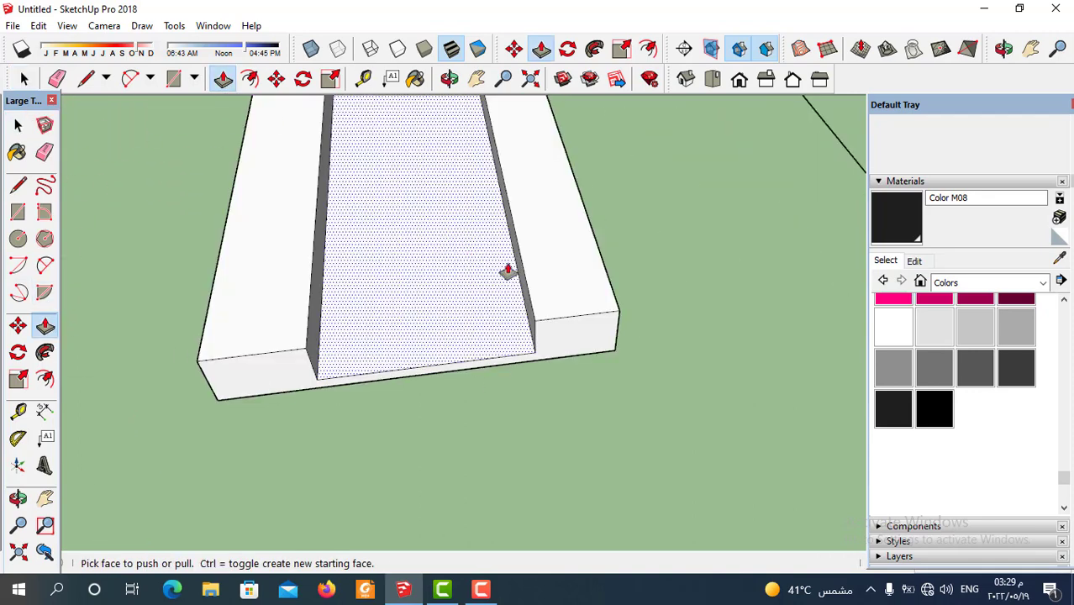
click(524, 284)
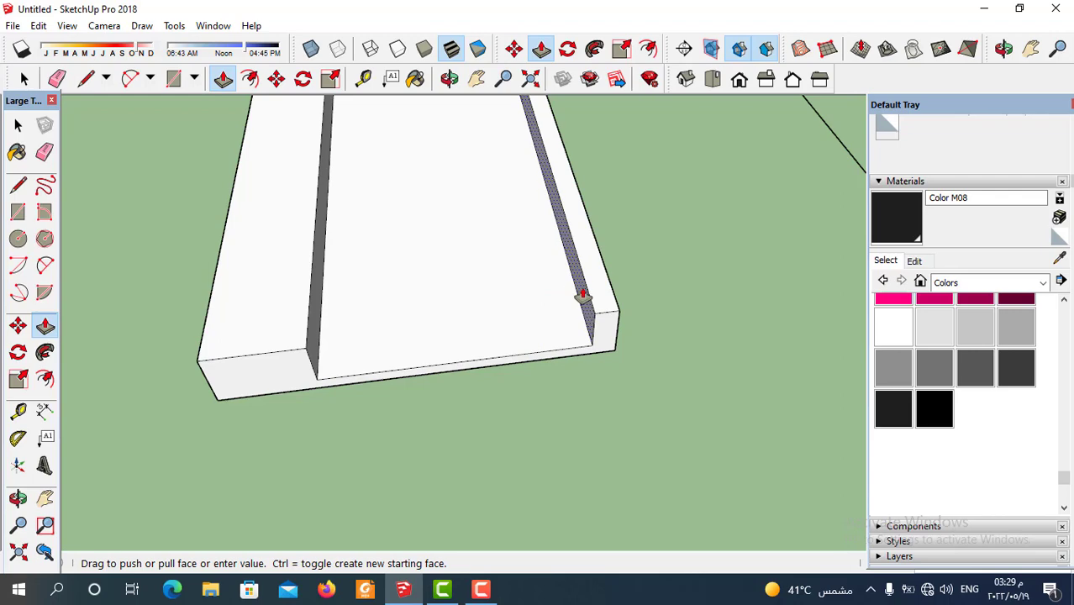
click(580, 297)
click(313, 359)
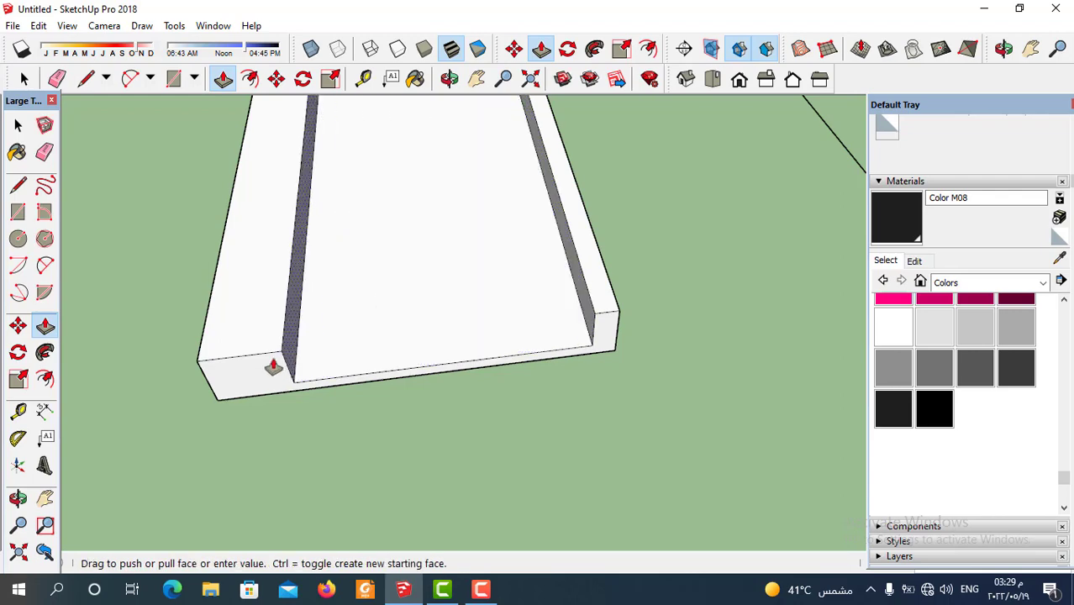
click(241, 378)
Step: Paint the roadway surface of the straight road with Color M08
scroll(482, 380, down, 5)
middle_drag(507, 403, 823, 286)
click(903, 225)
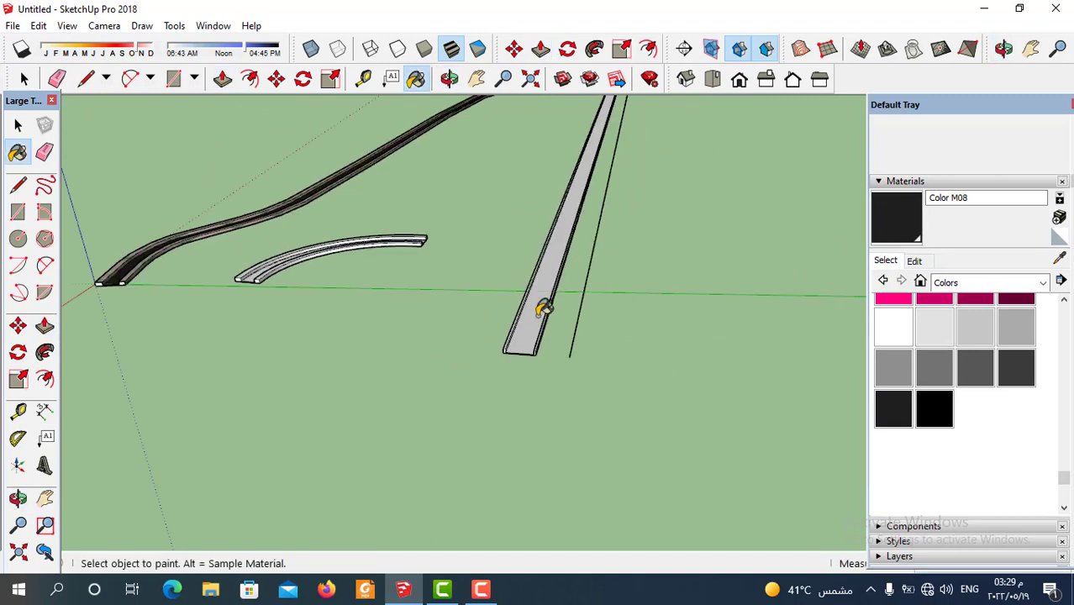
click(540, 311)
Step: Paint the curb tops, the outer curb side and the near end face of the straight road with Color D08
scroll(979, 370, up, 10)
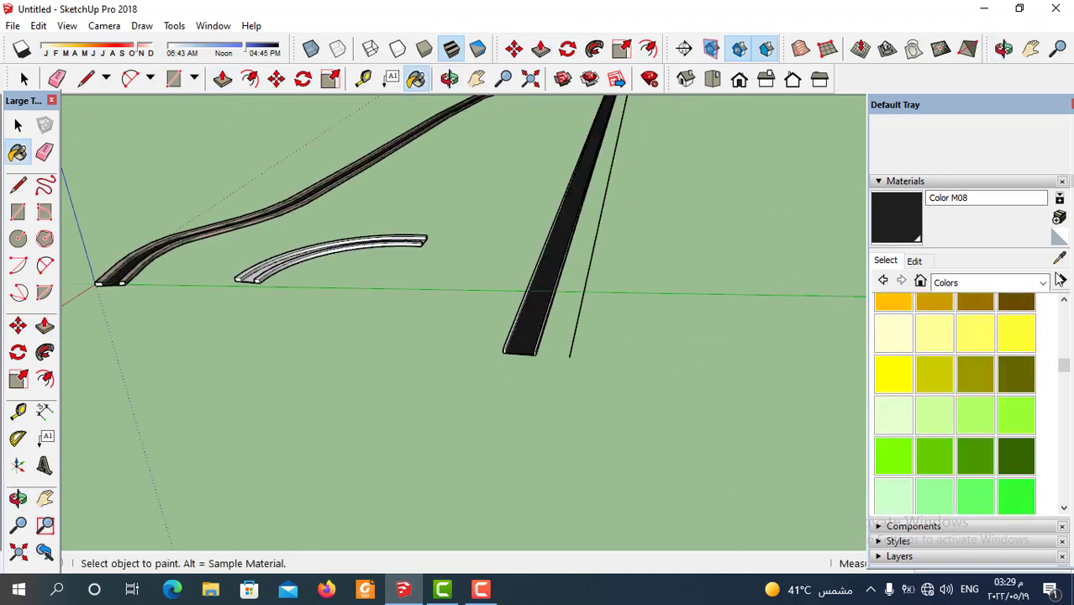
click(1016, 304)
scroll(563, 326, up, 5)
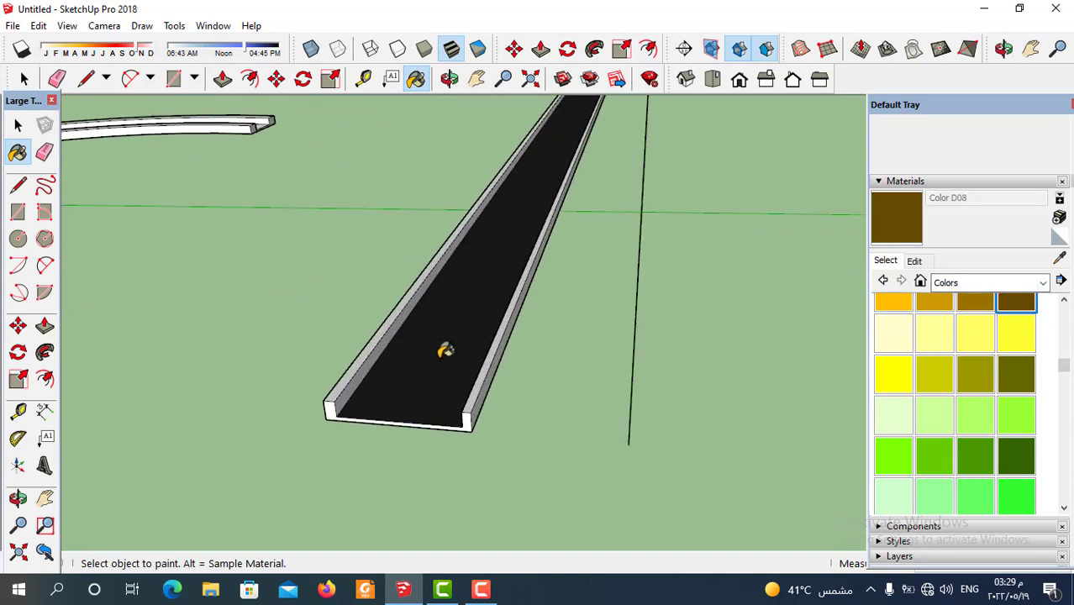
click(491, 364)
scroll(360, 354, up, 2)
click(345, 379)
scroll(327, 420, up, 2)
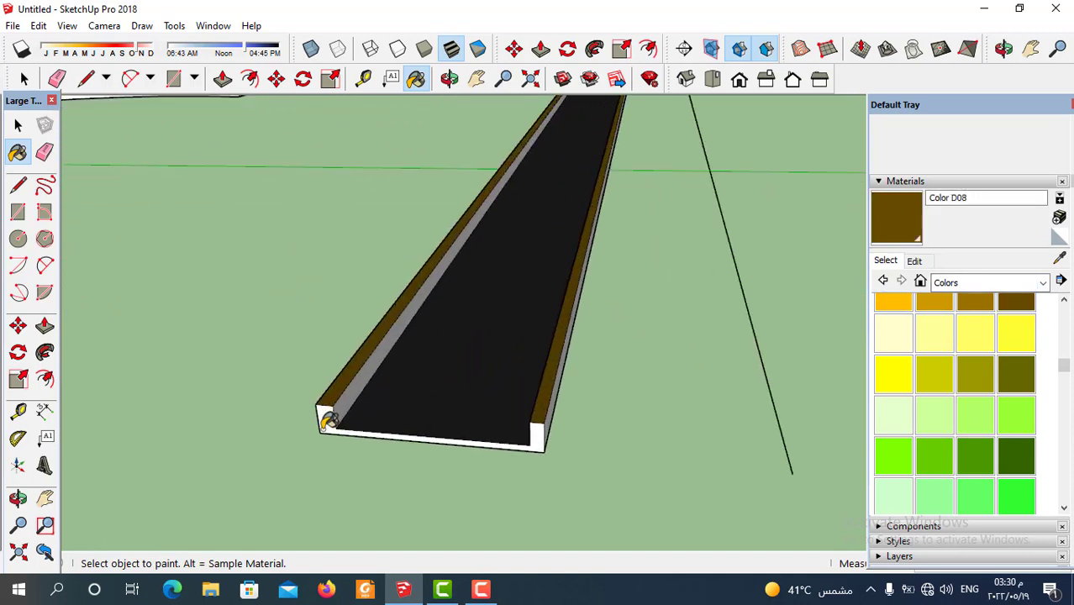
click(327, 420)
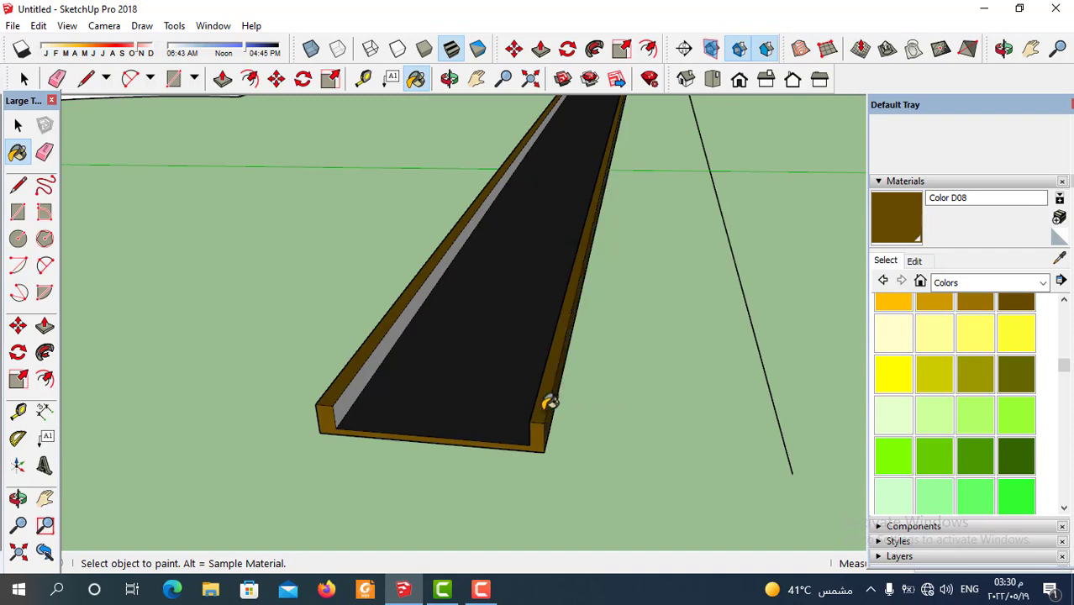
Step: Examine the freehand, arc and straight roads together from above, and stop painting
scroll(537, 414, down, 9)
mouse_move(453, 411)
middle_down()
mouse_move(500, 384)
mouse_move(472, 403)
mouse_move(525, 410)
mouse_move(523, 430)
mouse_move(485, 358)
mouse_move(461, 355)
middle_up()
scroll(223, 374, up, 3)
scroll(513, 371, up, 1)
scroll(461, 357, down, 3)
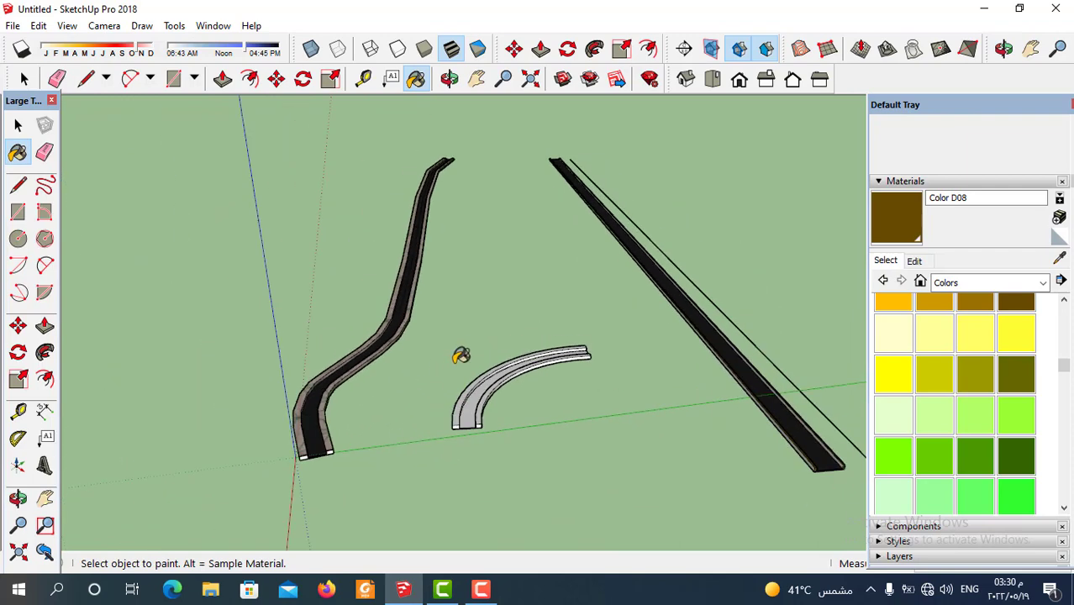
scroll(460, 356, up, 3)
scroll(275, 360, down, 2)
scroll(481, 368, up, 2)
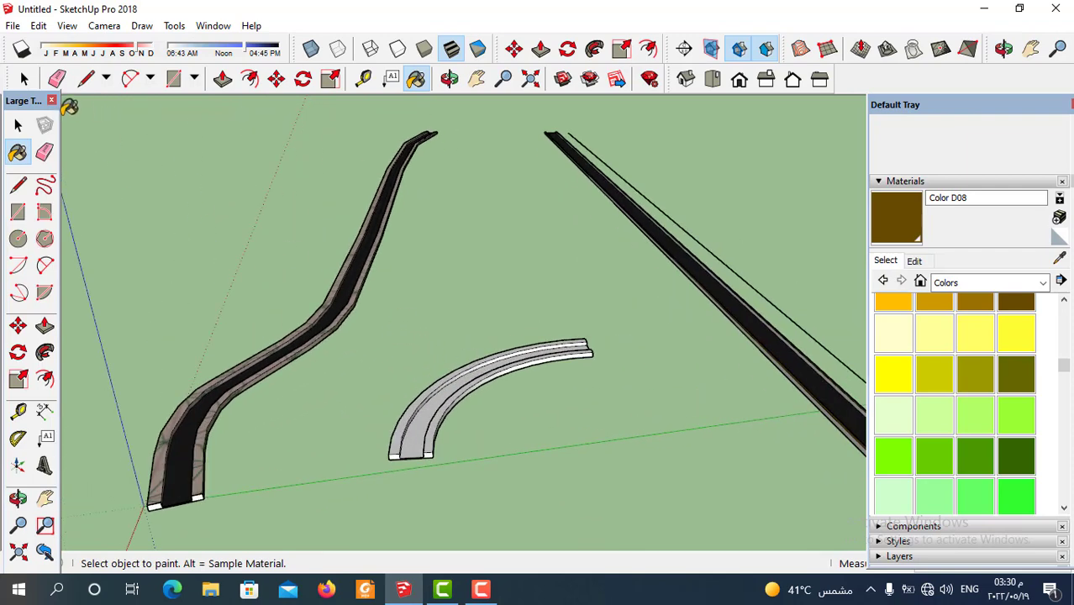
click(24, 78)
scroll(427, 317, down, 2)
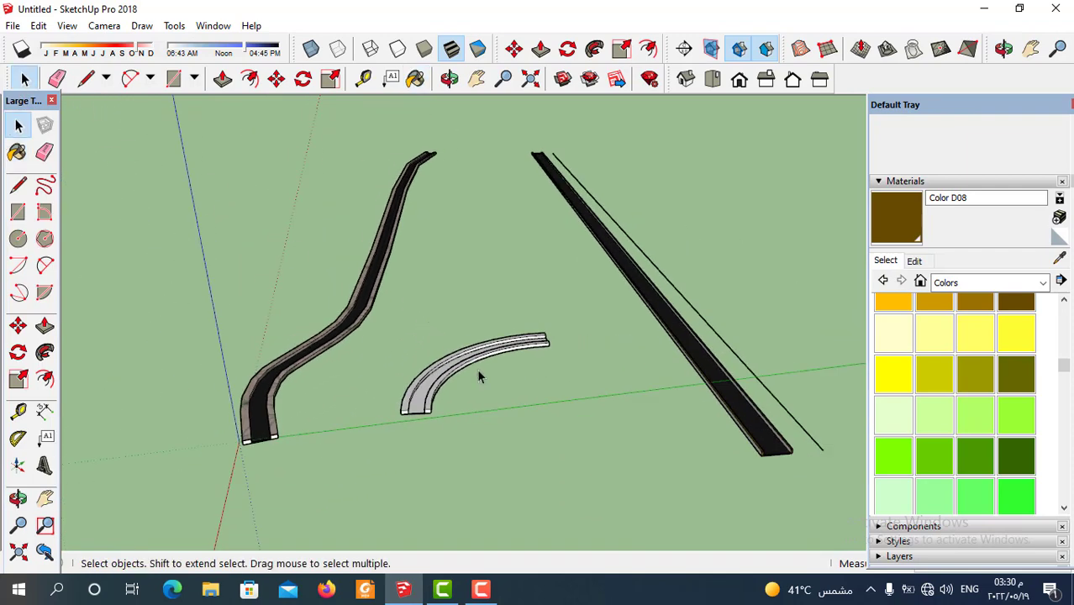